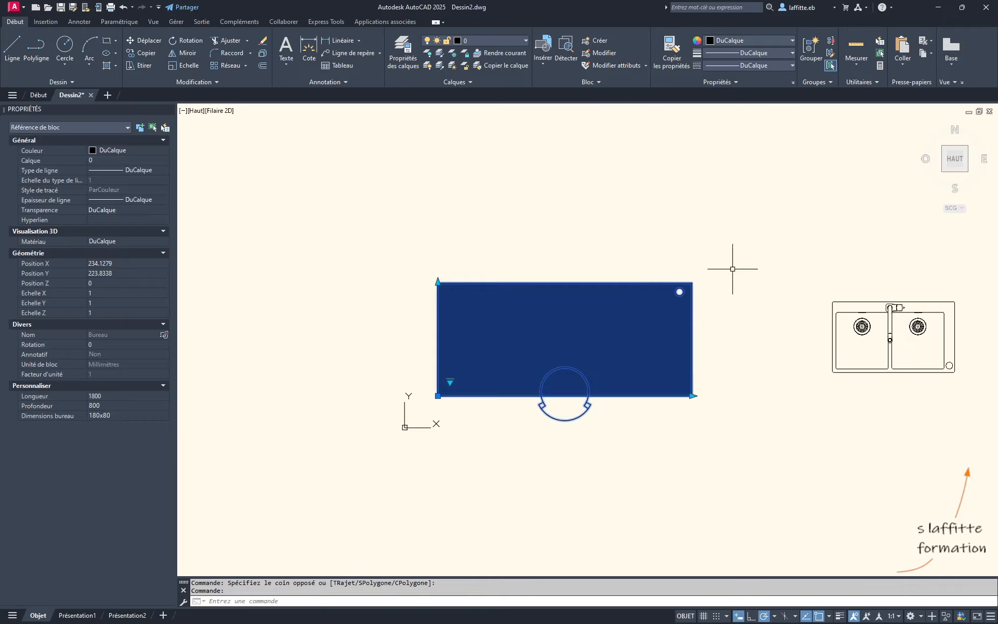
Step: Open the desk block (Bureau) in the Block Editor
click(599, 54)
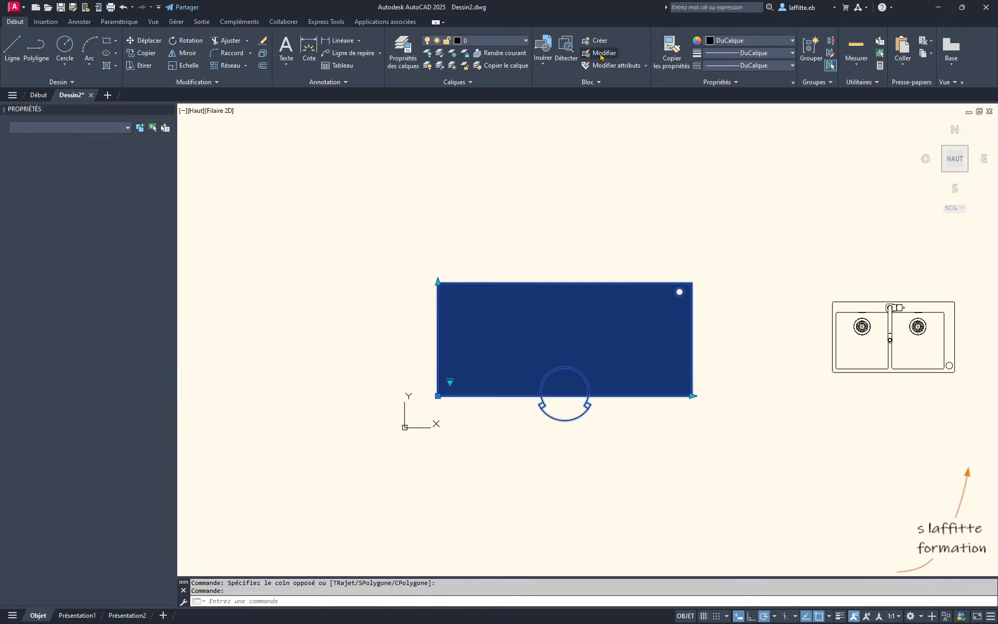
click(615, 348)
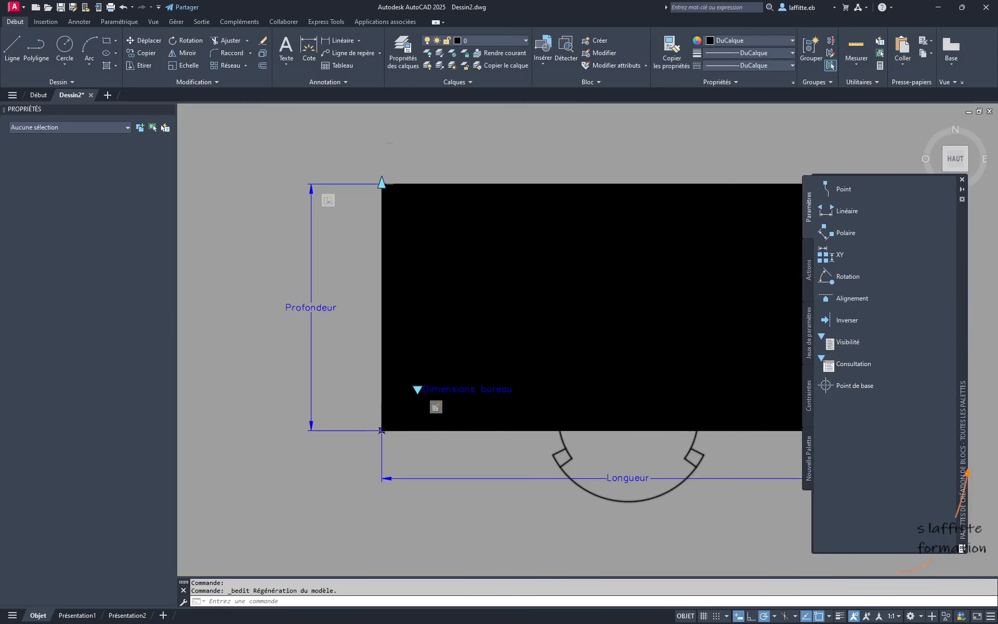
middle_drag(547, 340, 503, 340)
scroll(503, 339, down, 2)
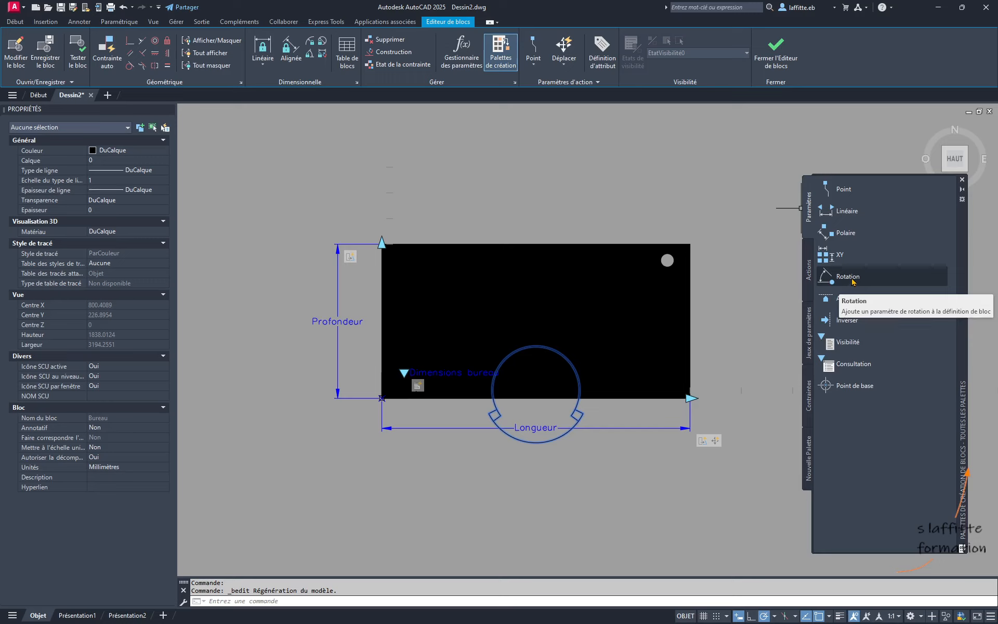
Step: Add a rotation parameter based at the desk's lower-left corner, with a radius of about 214 and a default angle of 0°
click(853, 280)
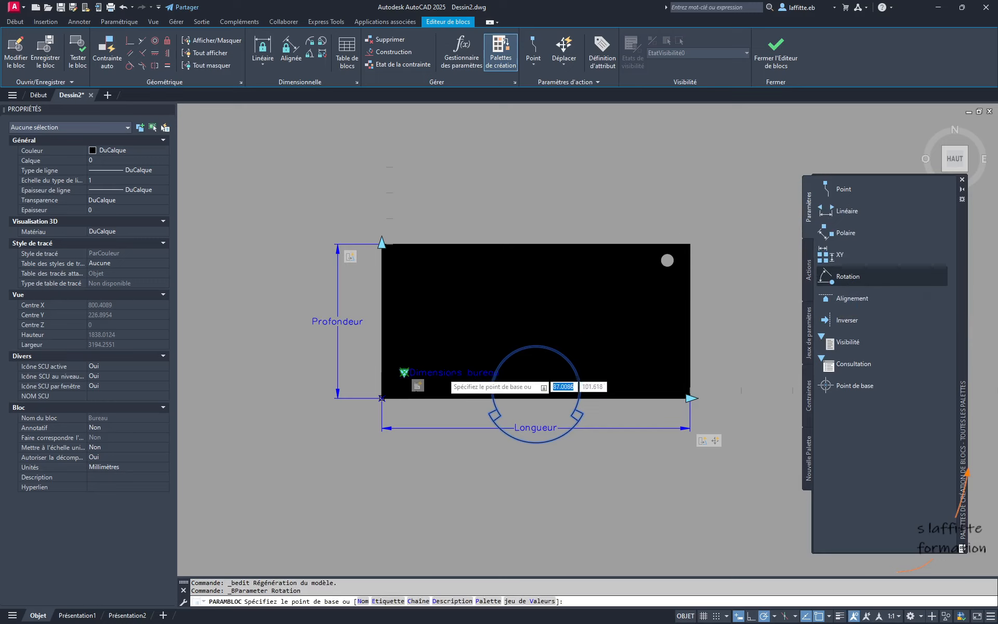
scroll(394, 400, up, 4)
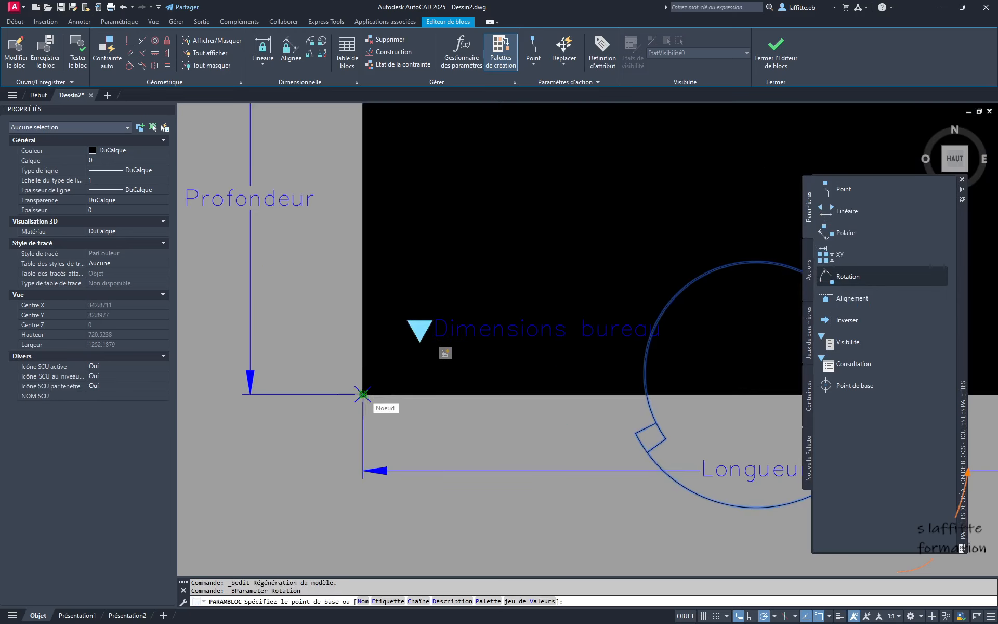
click(362, 394)
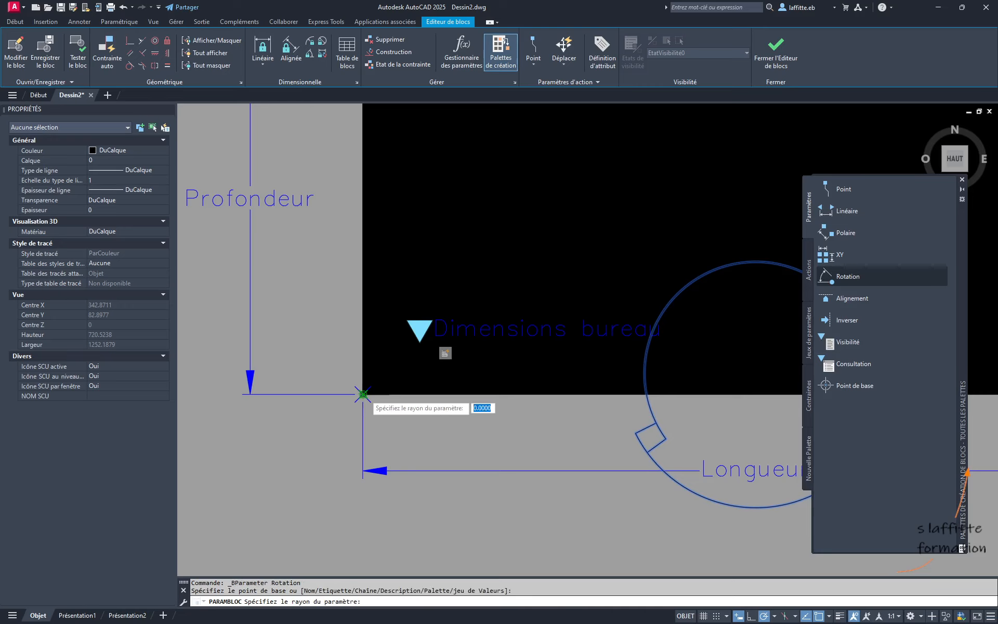
scroll(363, 393, down, 2)
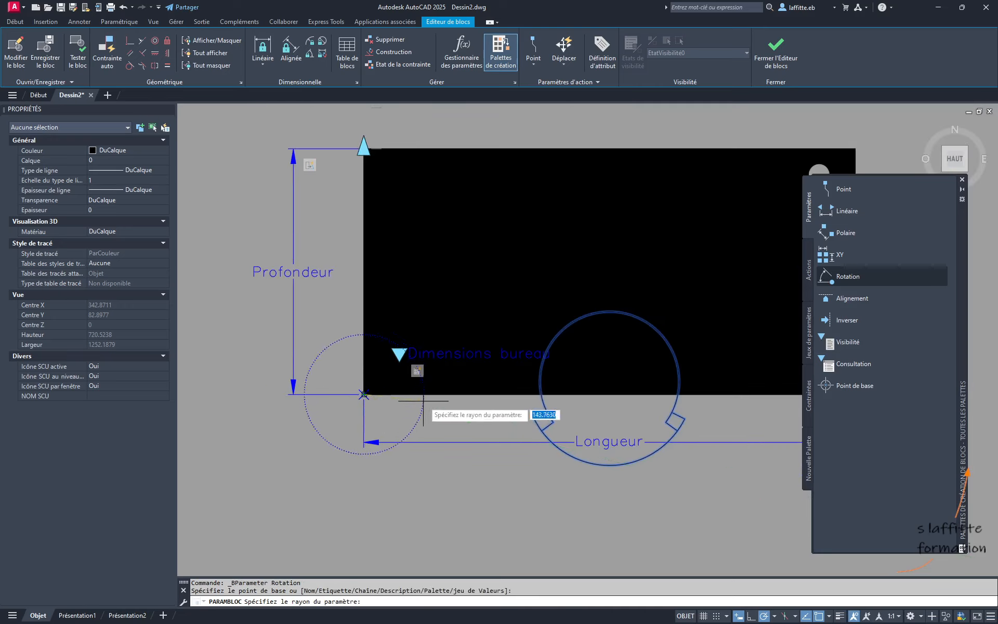
click(451, 399)
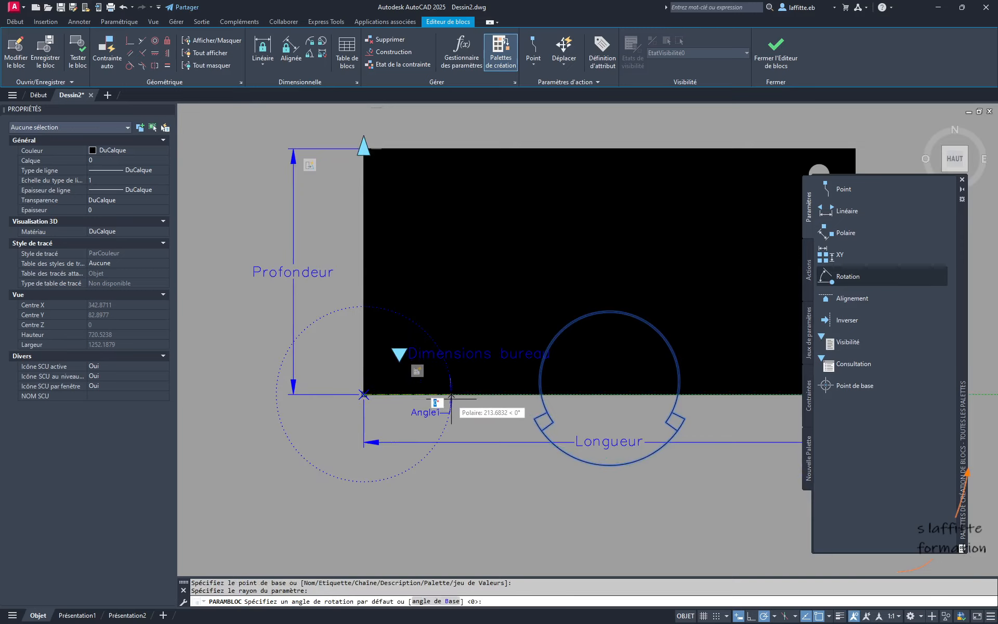
click(452, 399)
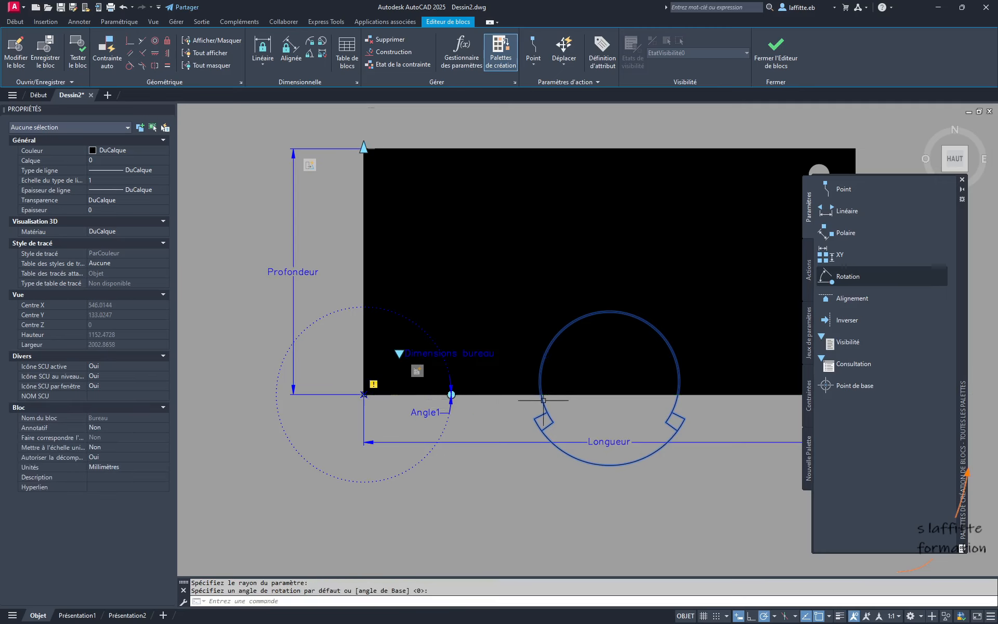
middle_drag(452, 401, 519, 407)
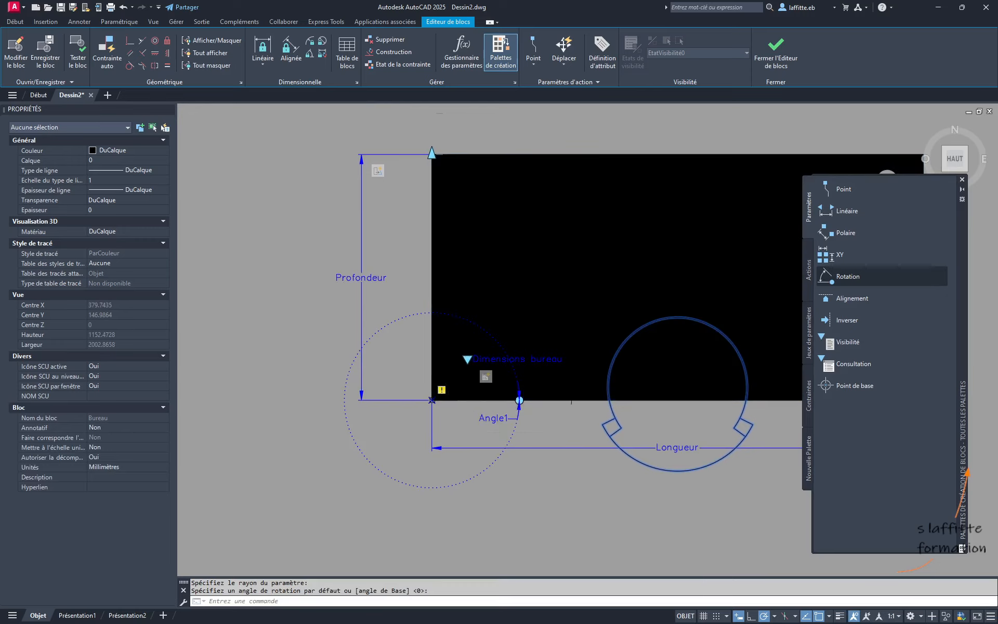
Step: Assign a rotation action to the new rotation parameter, including the desk, the chair and all other parameters in its selection set
click(808, 269)
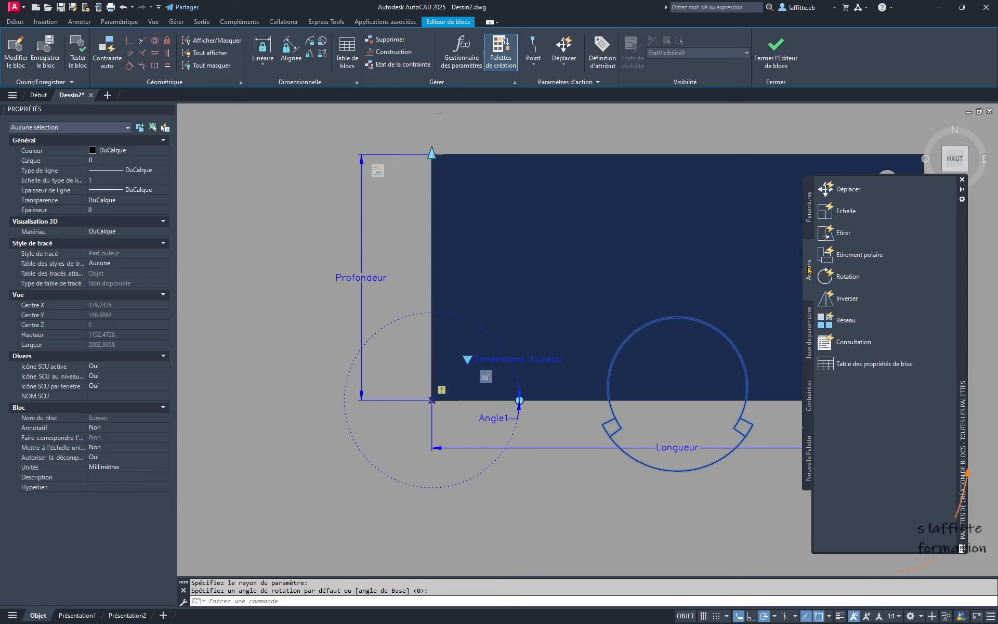
click(844, 278)
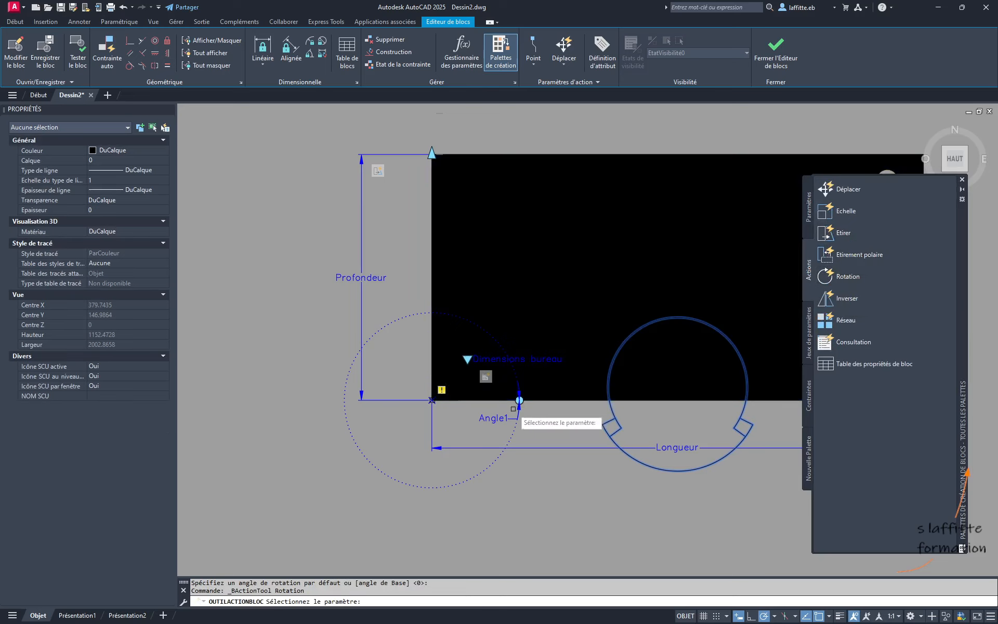
click(498, 415)
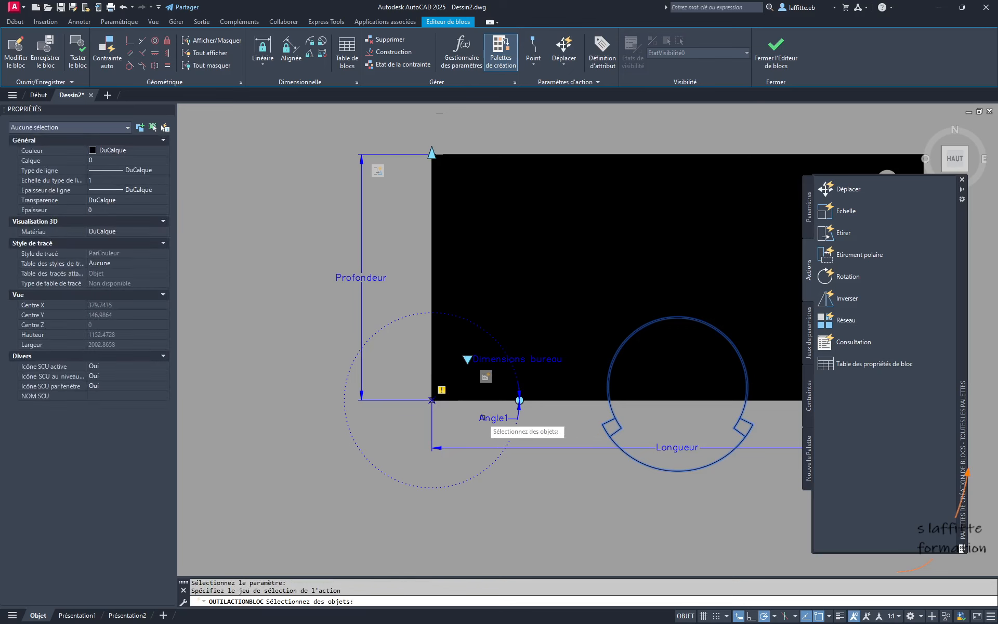
scroll(382, 398, down, 2)
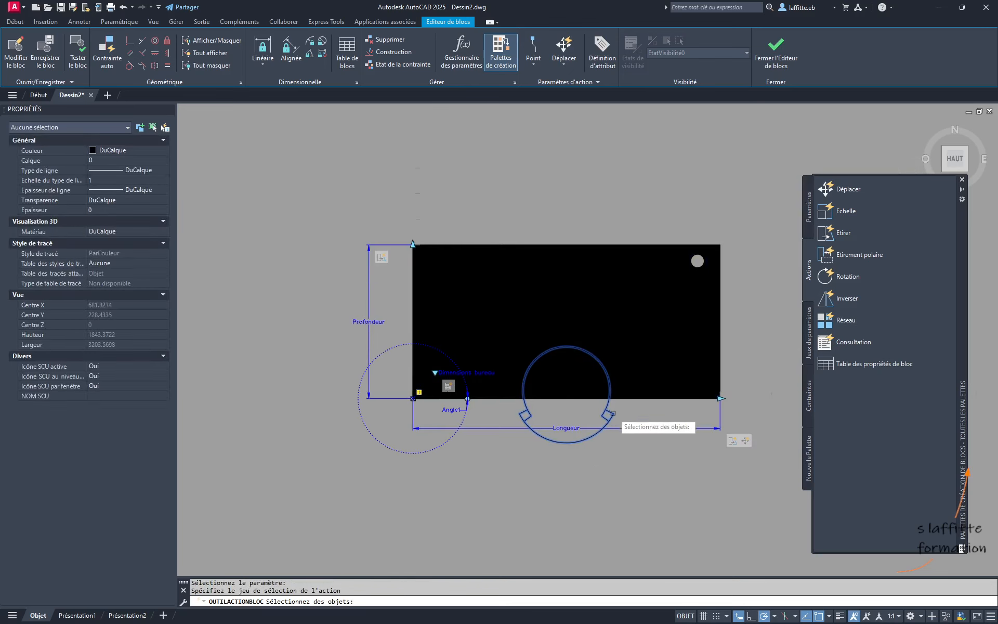
middle_drag(613, 412, 569, 408)
click(500, 257)
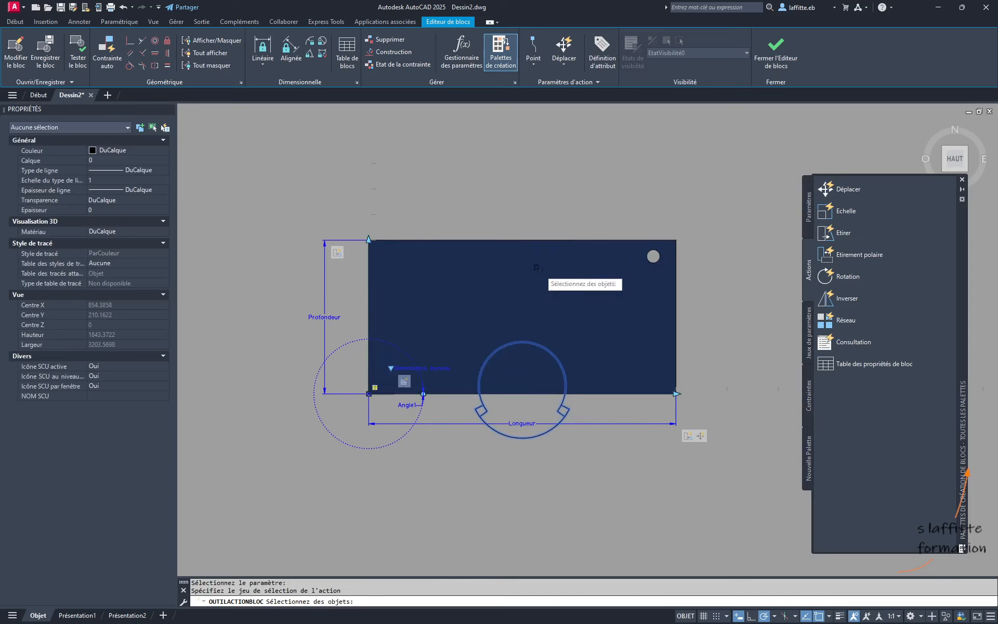
click(733, 464)
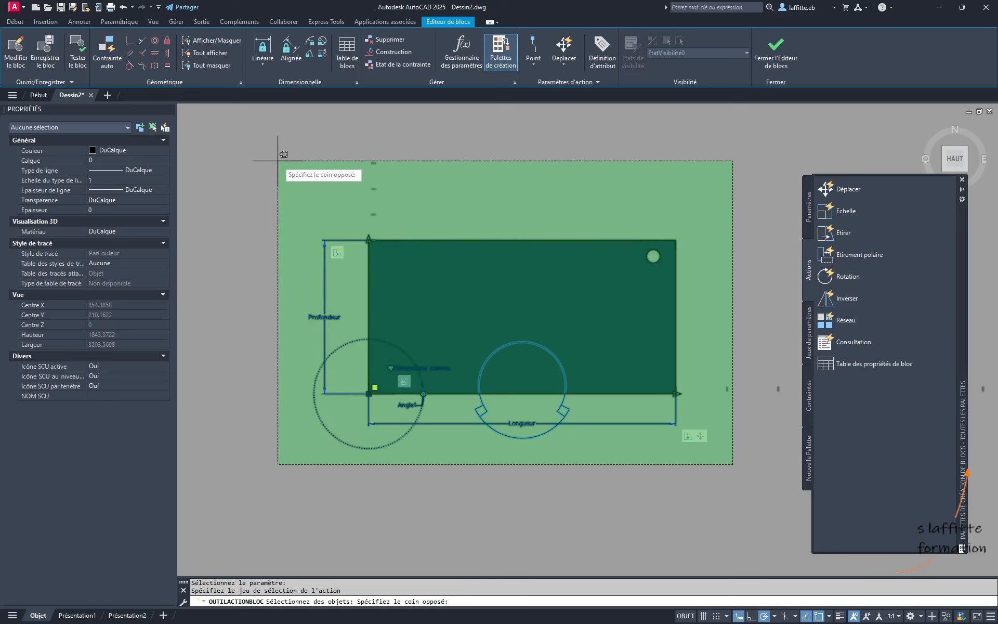
click(277, 160)
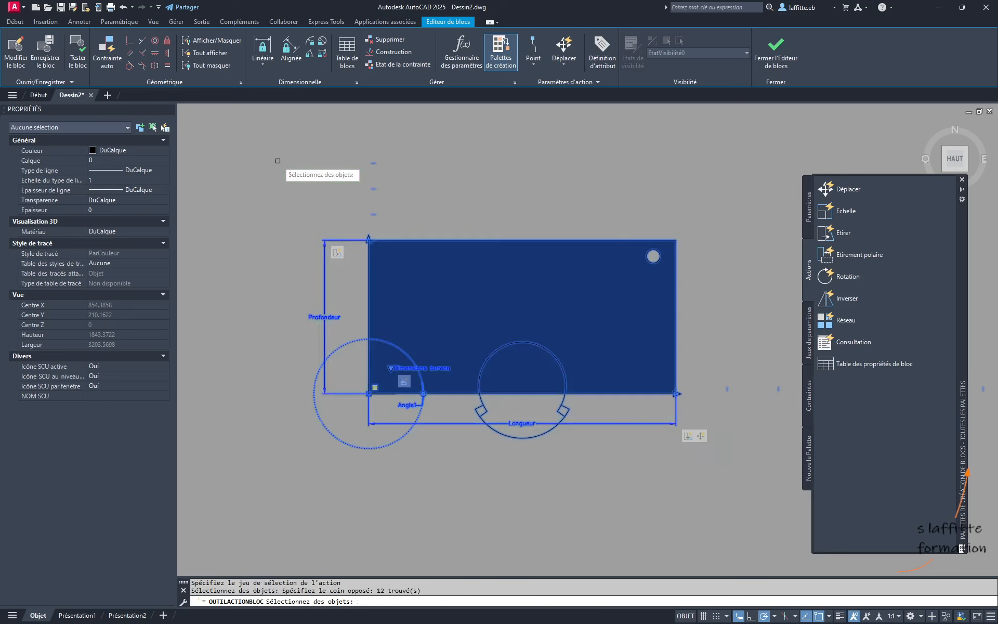
key(Return)
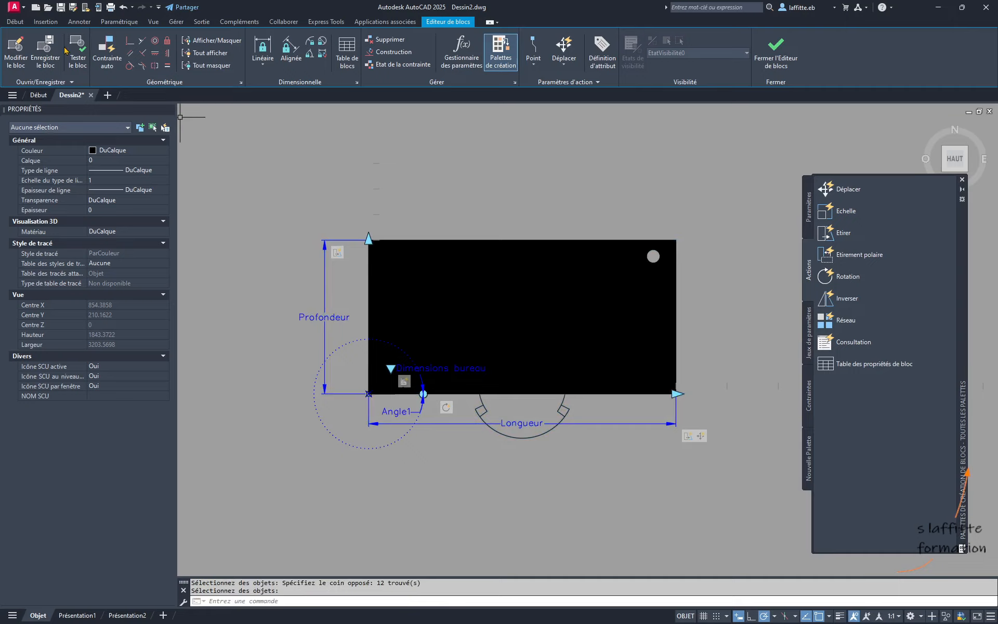
Step: Open the block in the test window and rotate the desk to 330° with its rotation grip
click(76, 57)
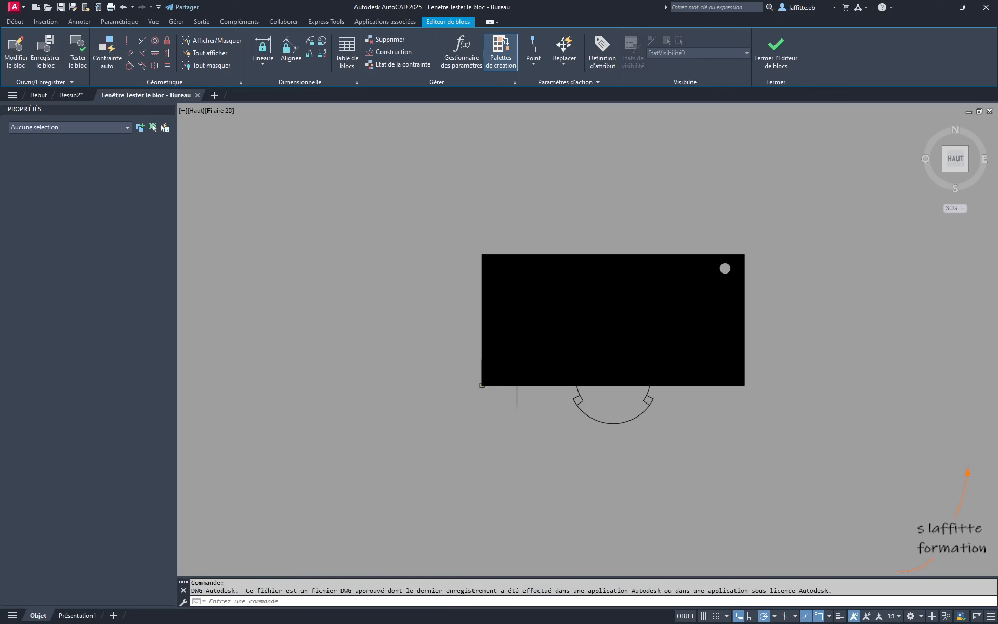
click(546, 385)
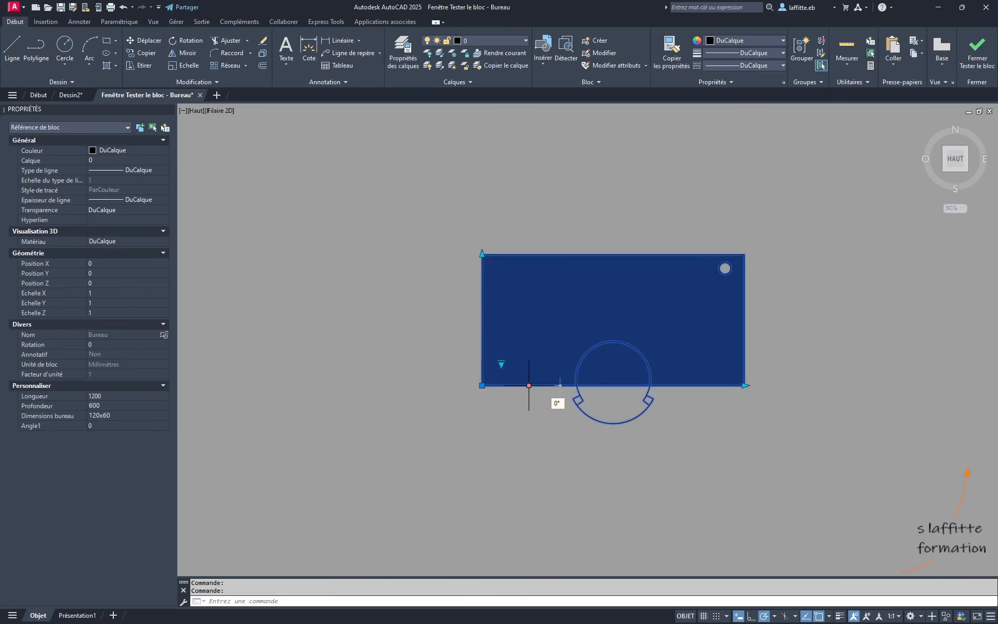
click(528, 385)
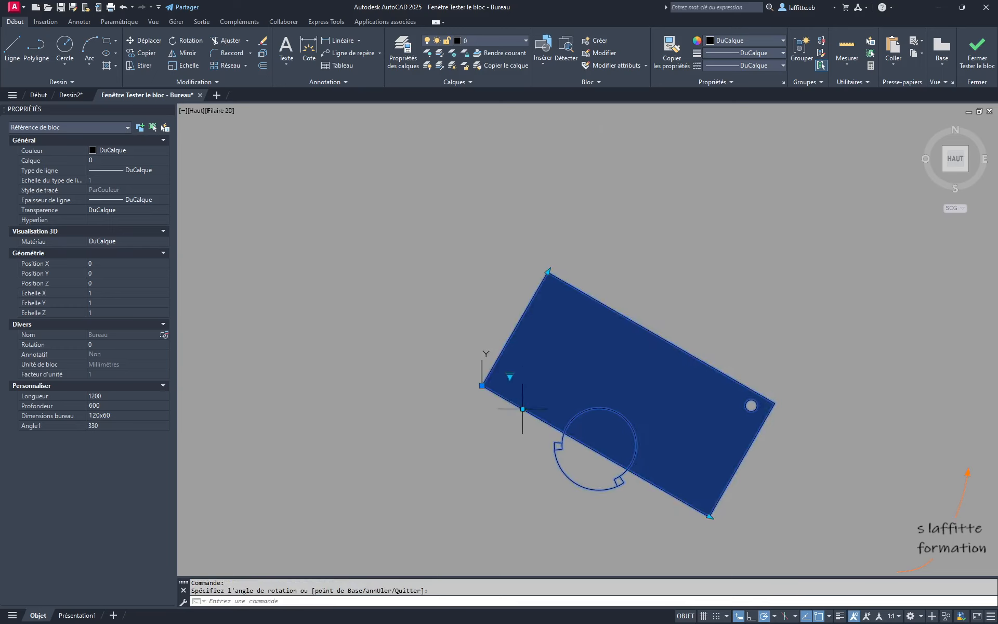
Step: Stretch the rotated test desk to a depth of 700 and a length of 1400 with its linear grips
click(548, 272)
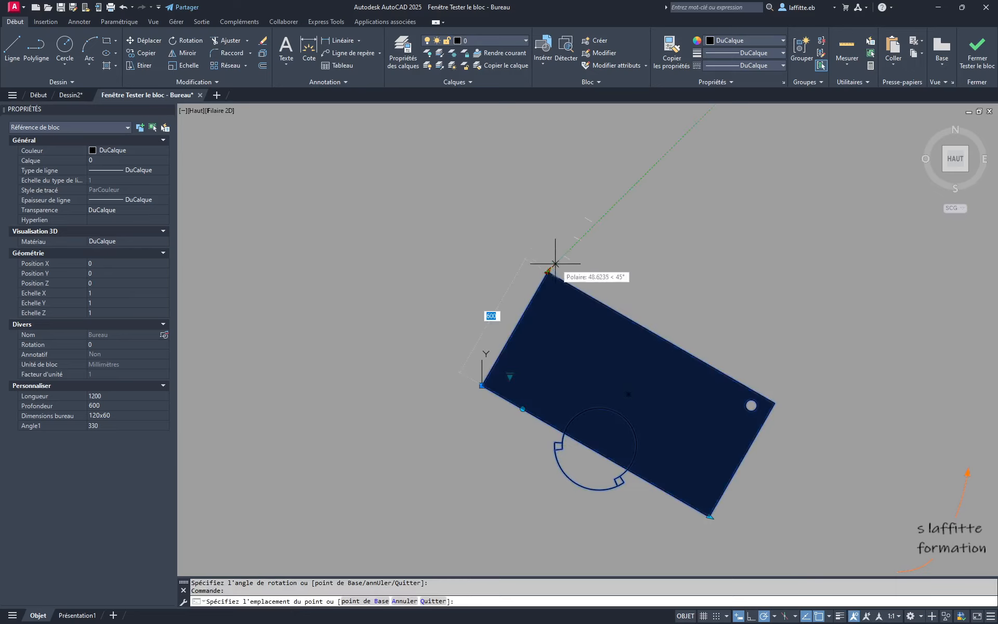
click(558, 253)
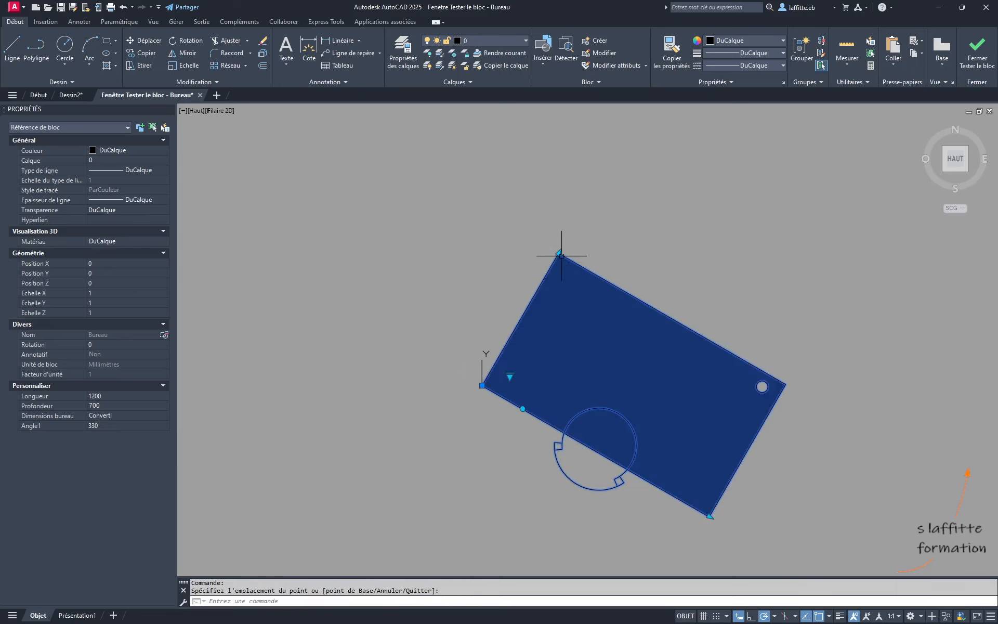
click(706, 516)
click(748, 536)
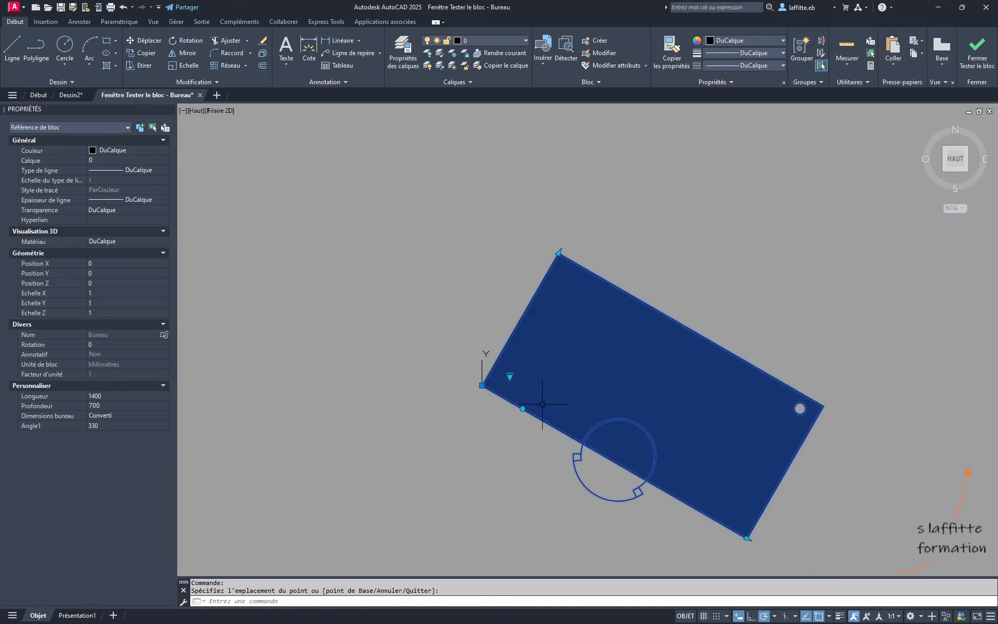
Step: Rotate the test desk to 0° and move it by its insertion point to about 206, 26
click(522, 409)
click(534, 400)
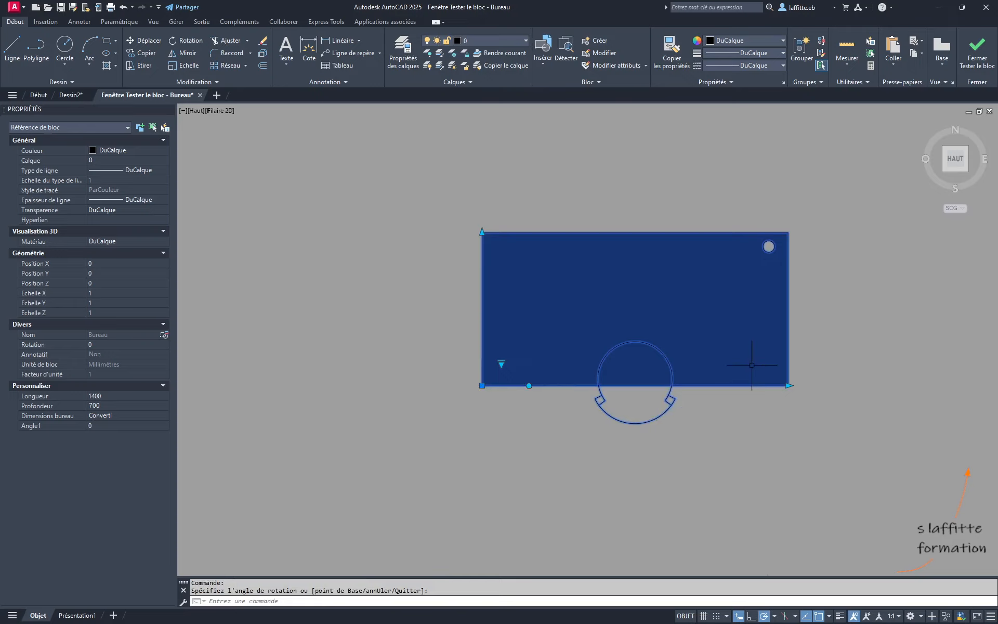
click(482, 385)
click(448, 342)
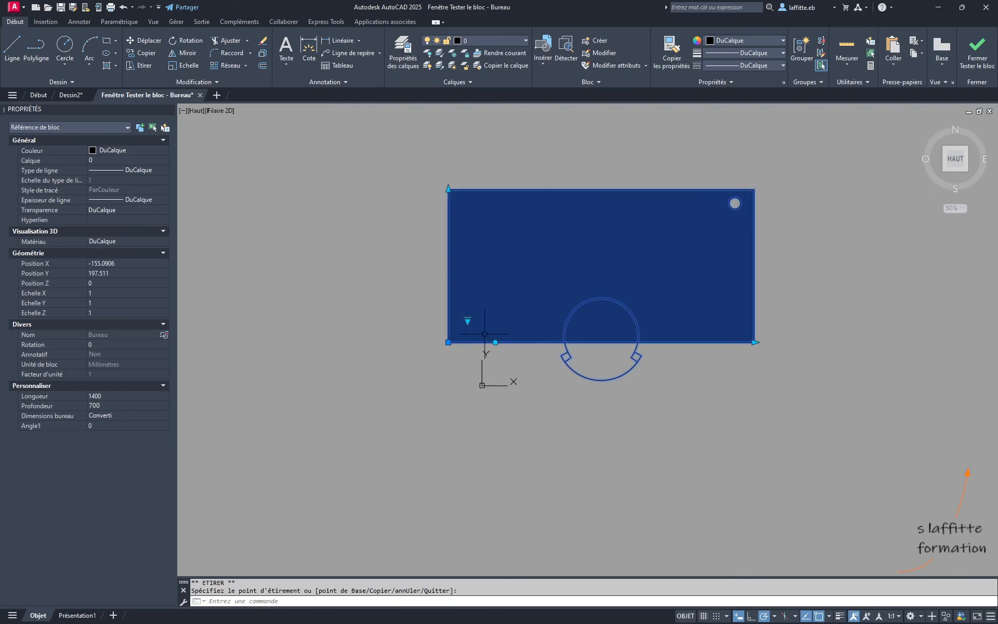
click(448, 342)
click(527, 379)
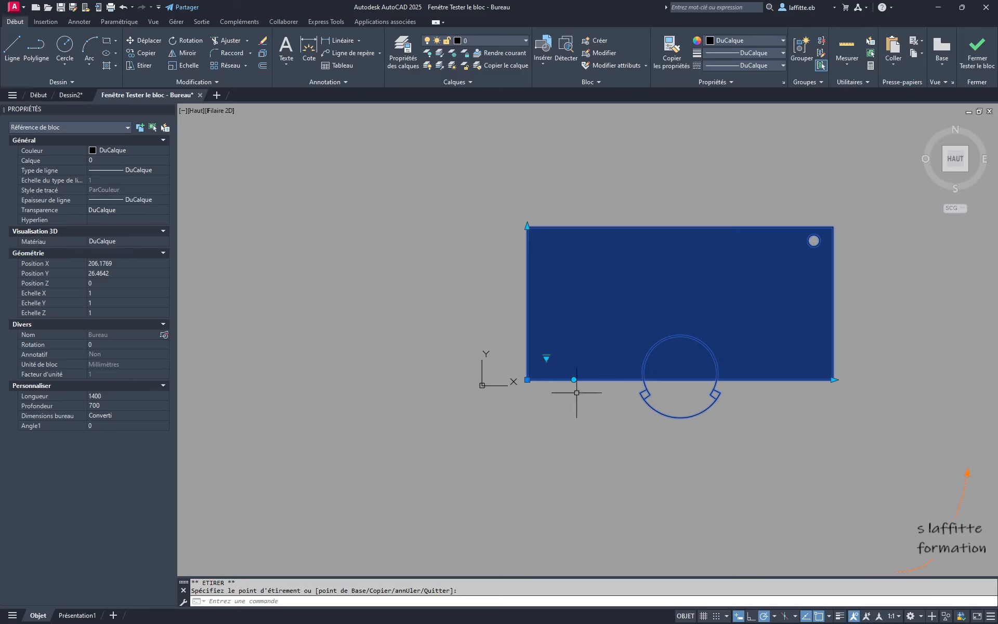
Step: Apply the 120x60 desk size preset to the test block and rotate it to 30°
click(546, 357)
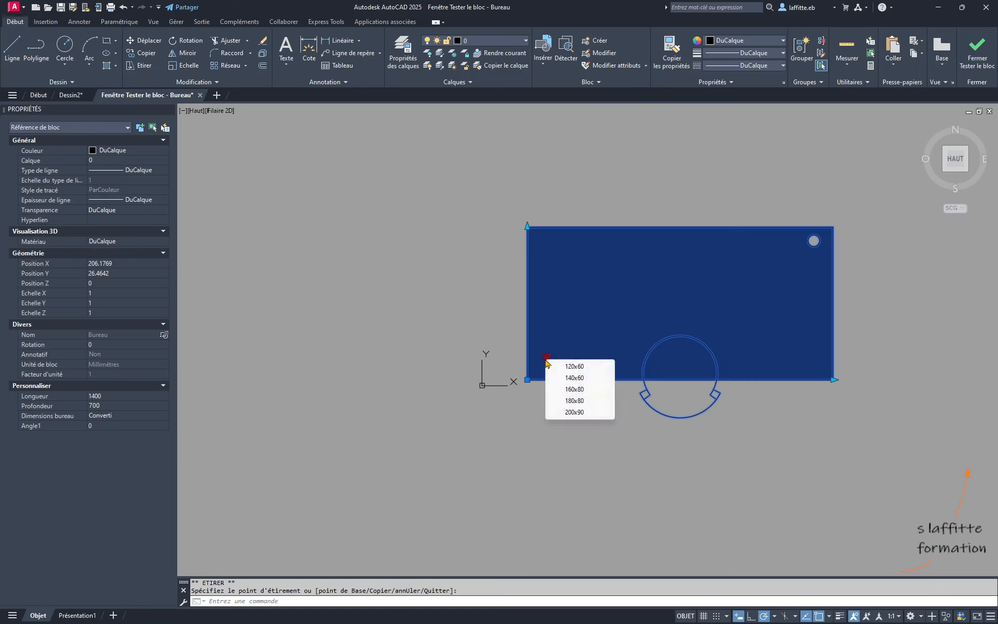
click(574, 366)
click(574, 380)
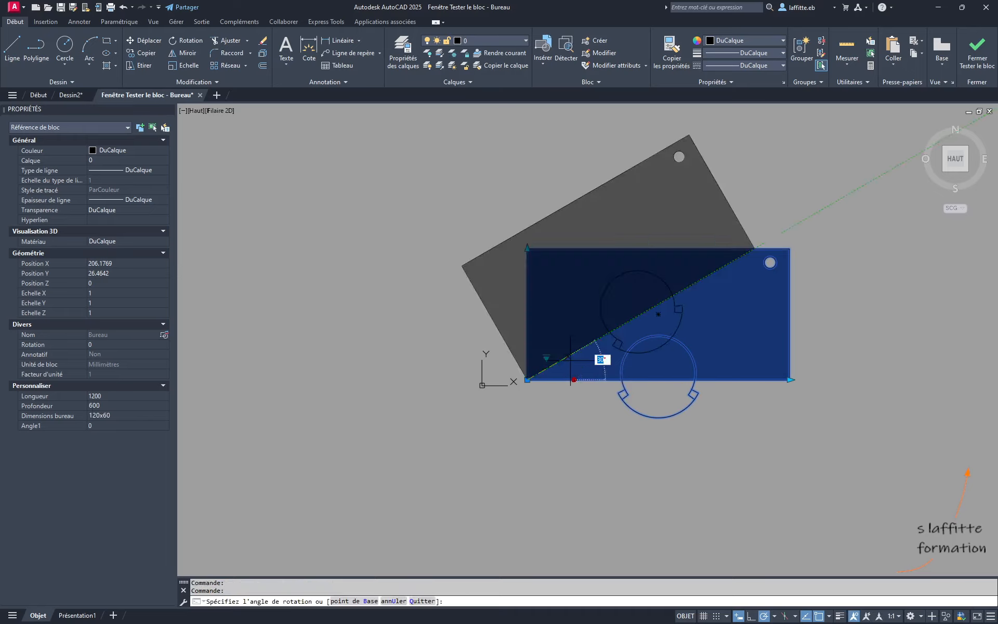
click(538, 360)
Step: Apply the 200x90 desk size preset to the rotated test block and close the test window
click(532, 351)
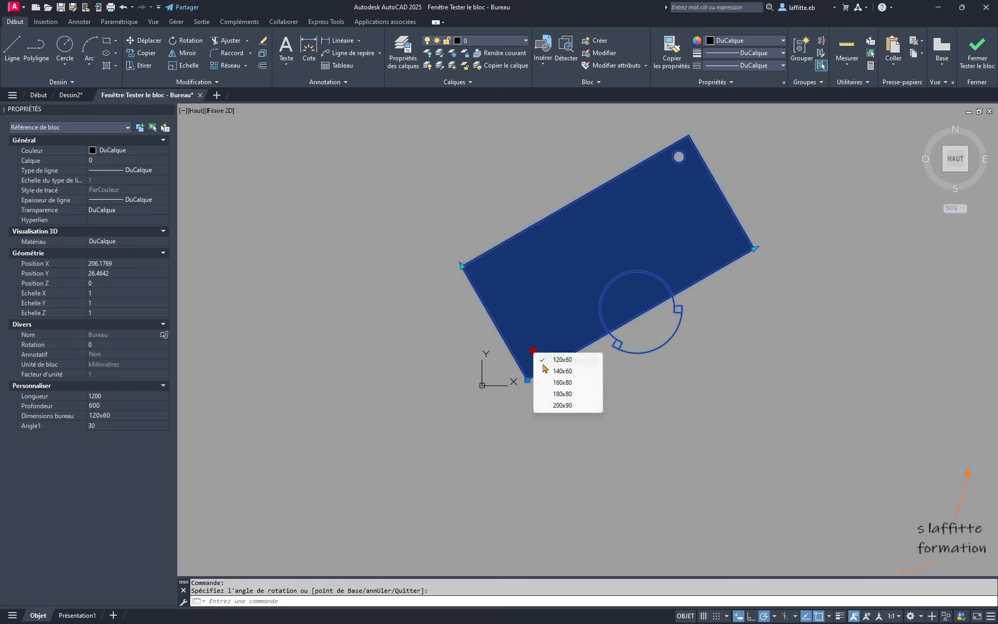
click(551, 405)
scroll(524, 451, down, 2)
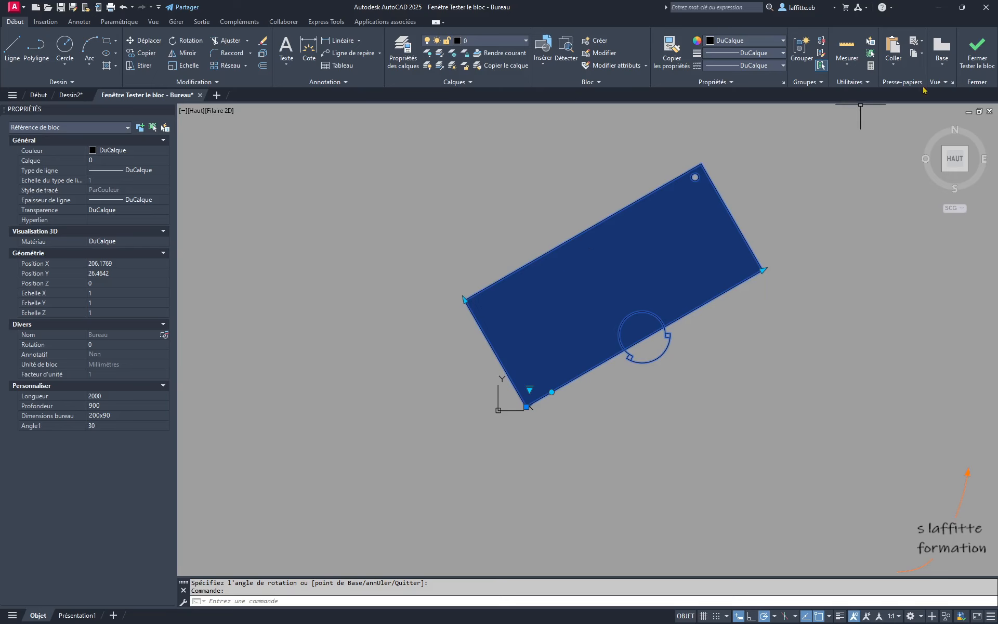
click(976, 52)
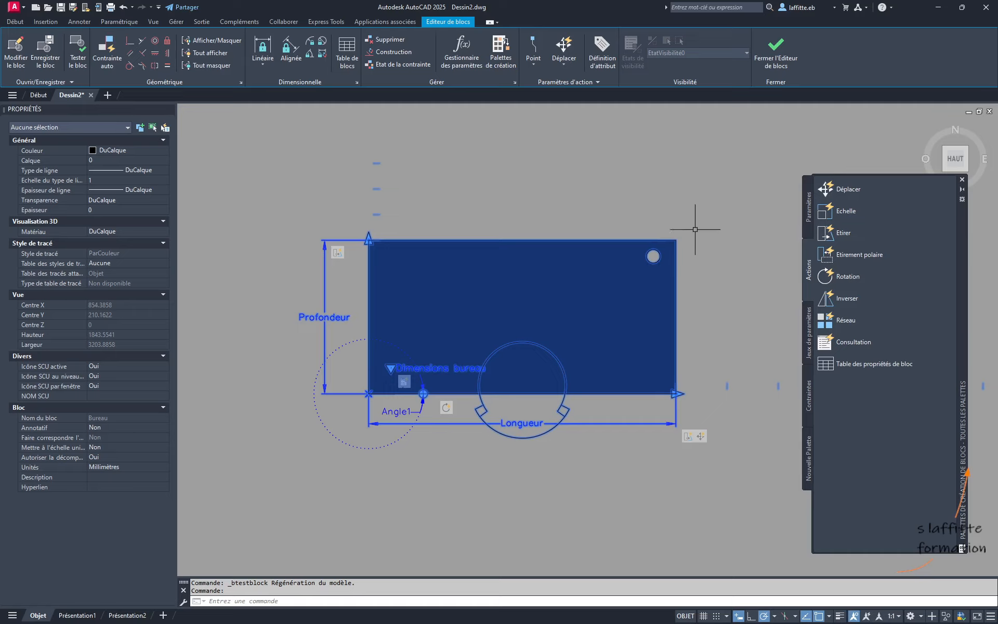
Step: Add a point parameter at the desk's upper-right corner, placing its label above and to the right of the corner
click(806, 214)
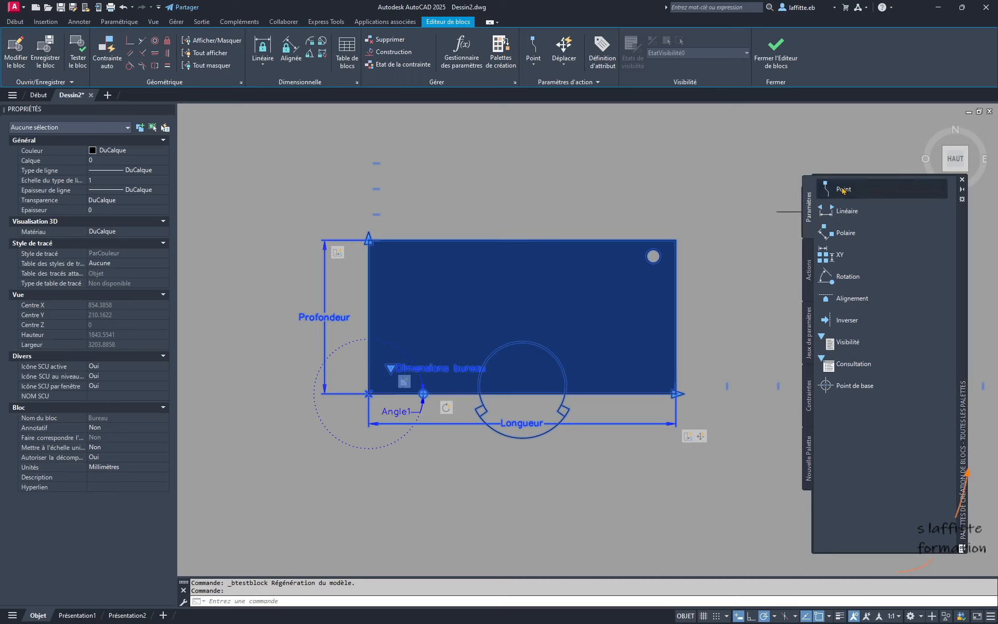
click(843, 191)
click(675, 240)
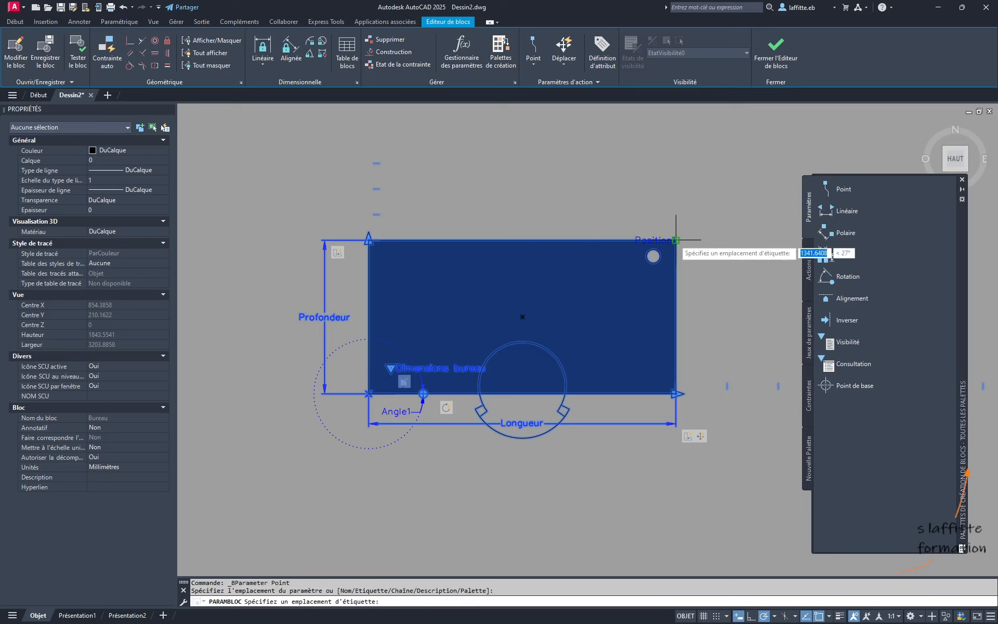
click(696, 197)
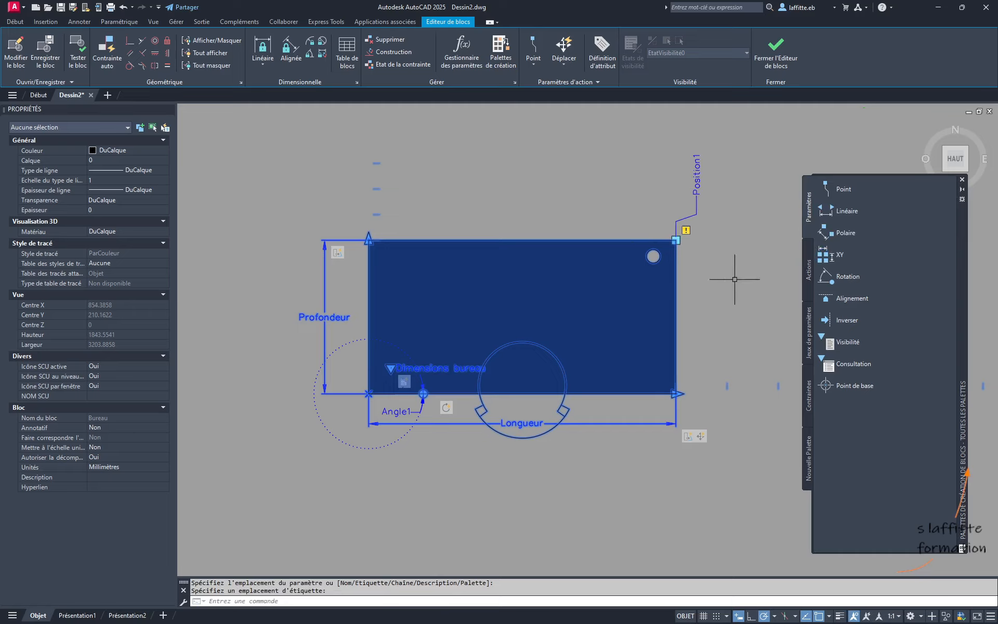
Step: Add a move action to the Position1 point parameter, with the whole desk, chair and their parameters as its selection set
click(809, 276)
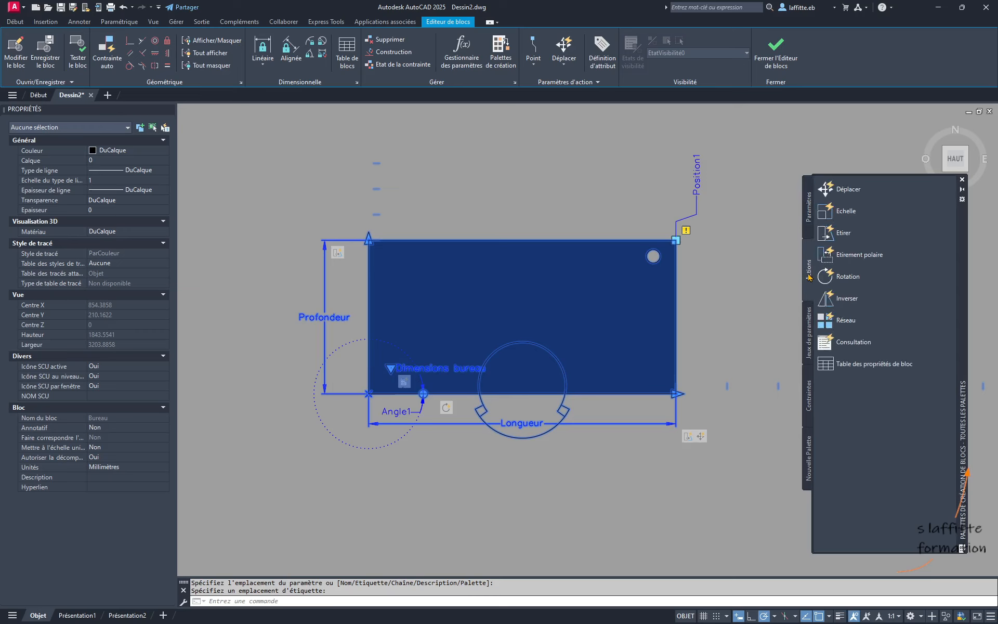
click(838, 192)
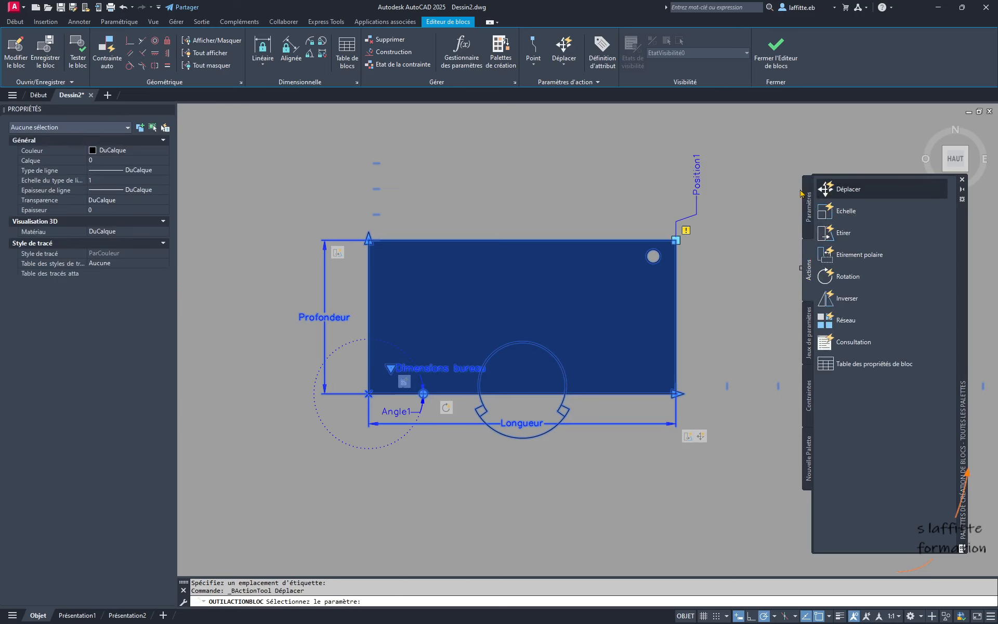
click(698, 179)
scroll(593, 345, down, 2)
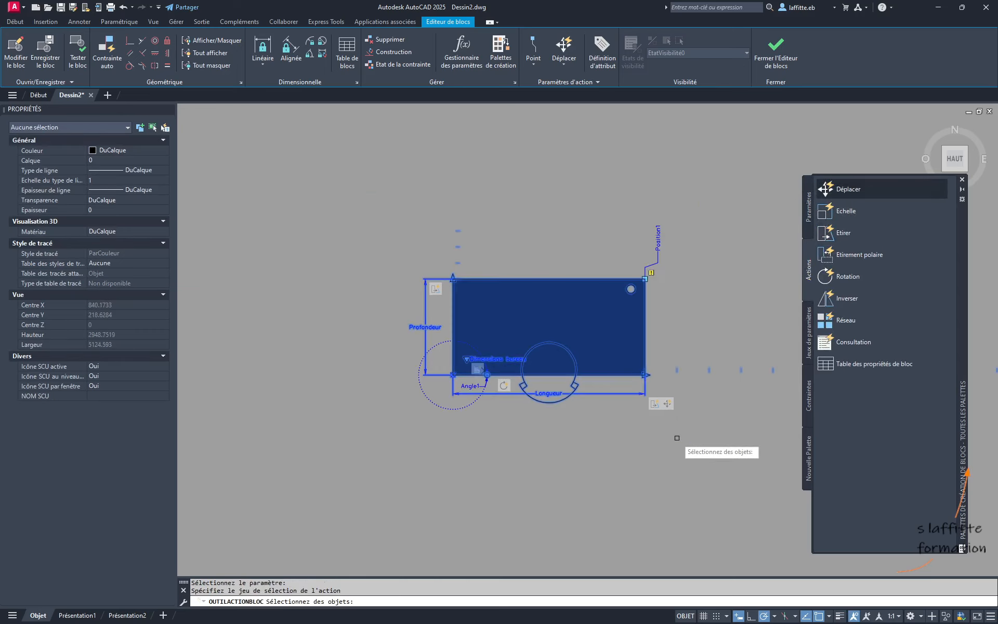
click(705, 425)
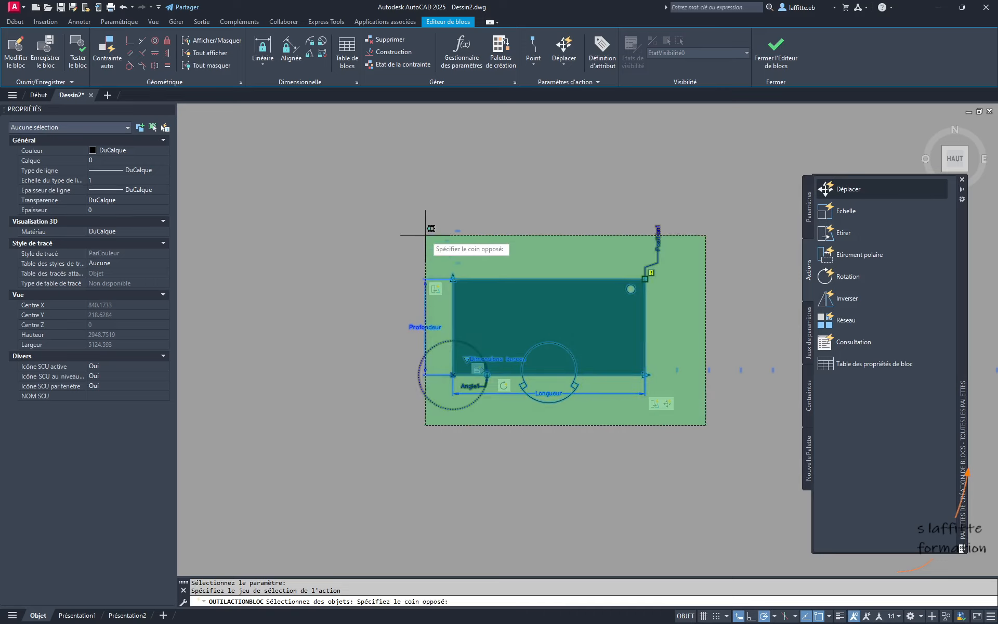
click(371, 192)
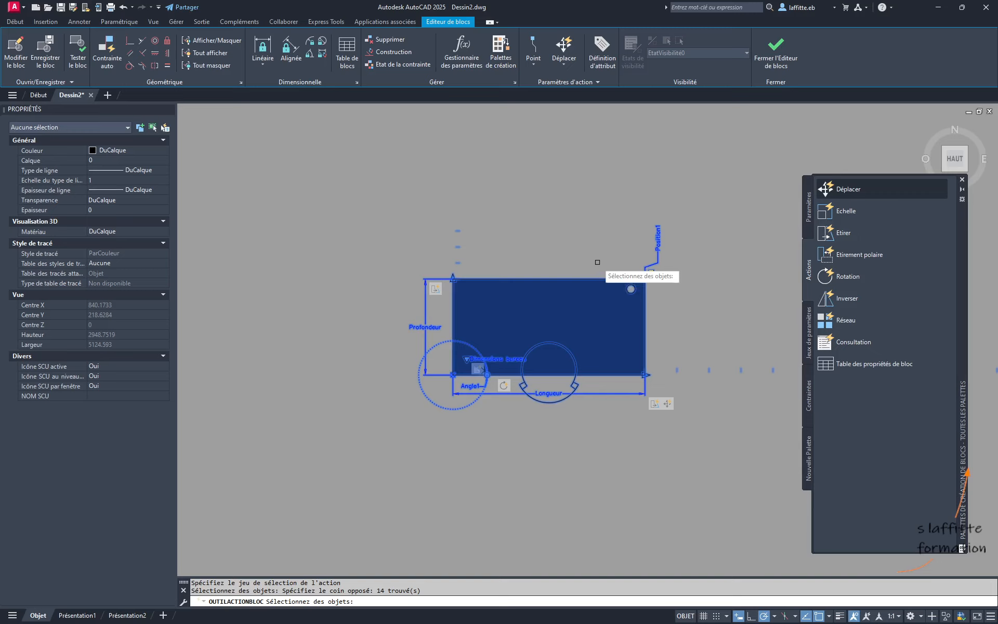
key(Return)
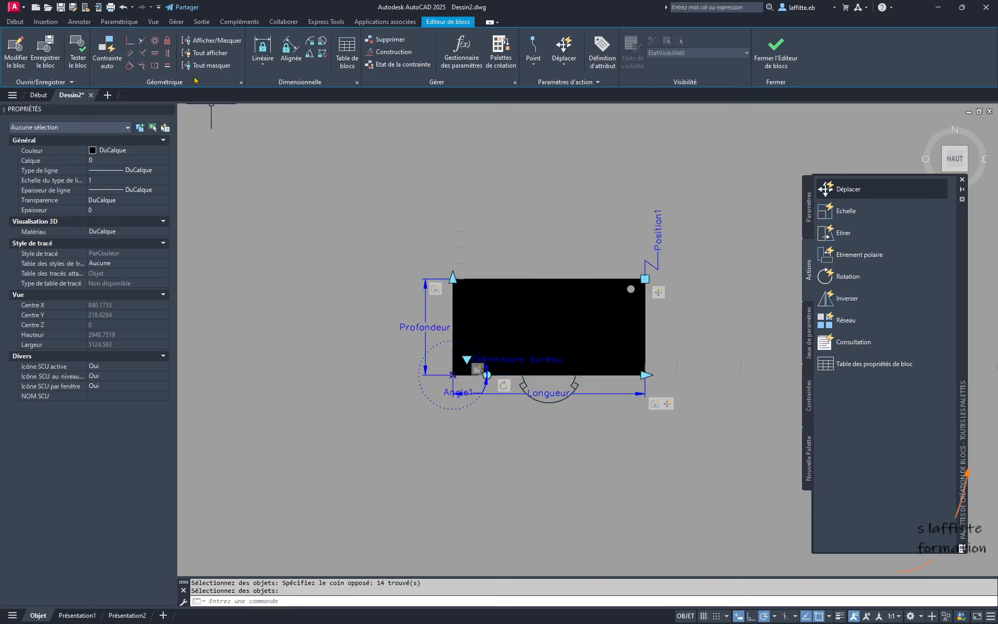
Step: Open the block test window and move the desk by its upper-right point grip to about 1306, 997
click(78, 56)
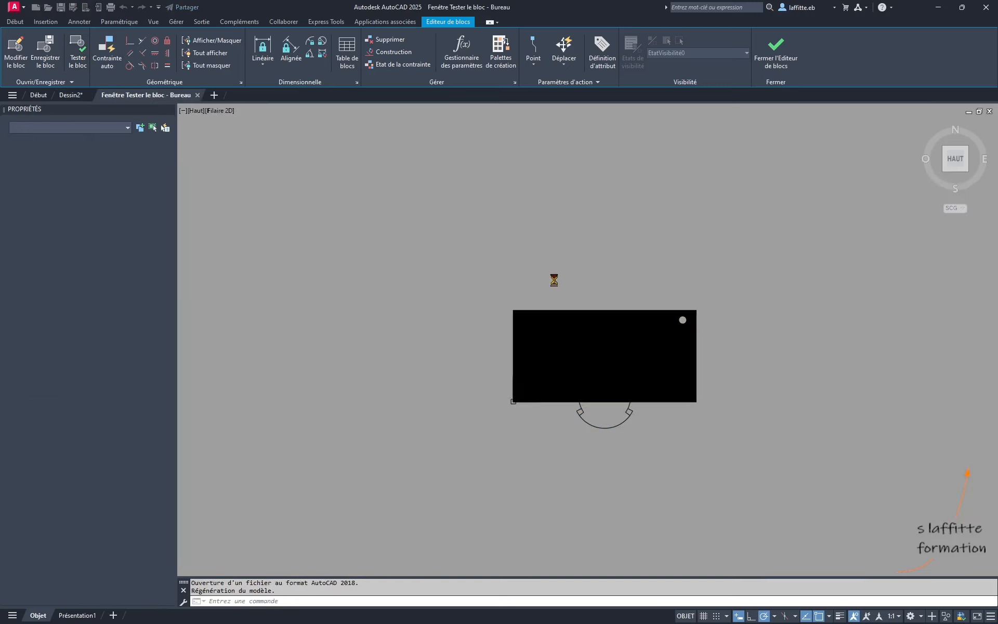
click(586, 318)
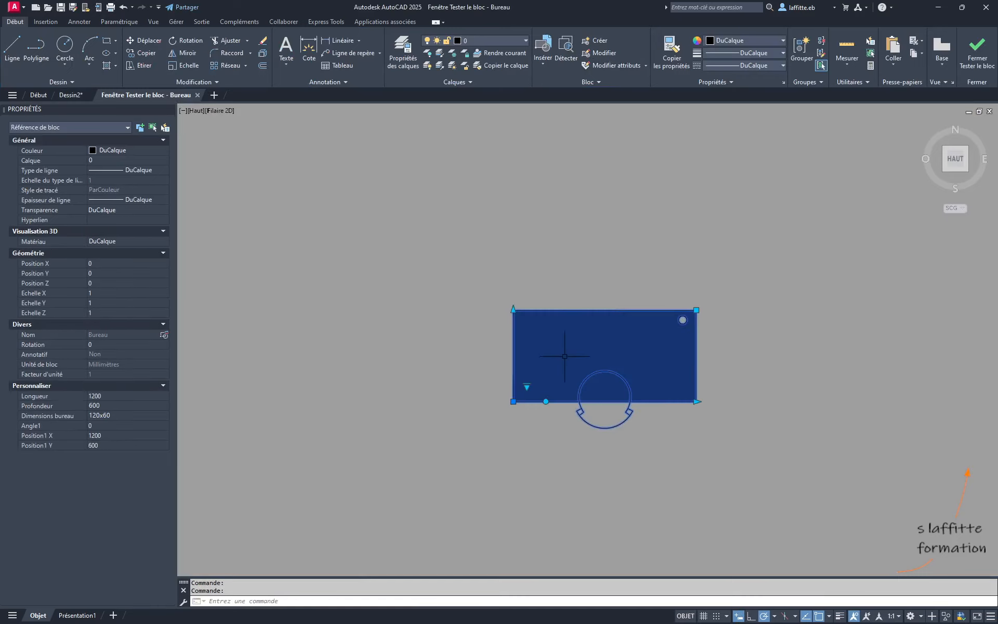
click(696, 309)
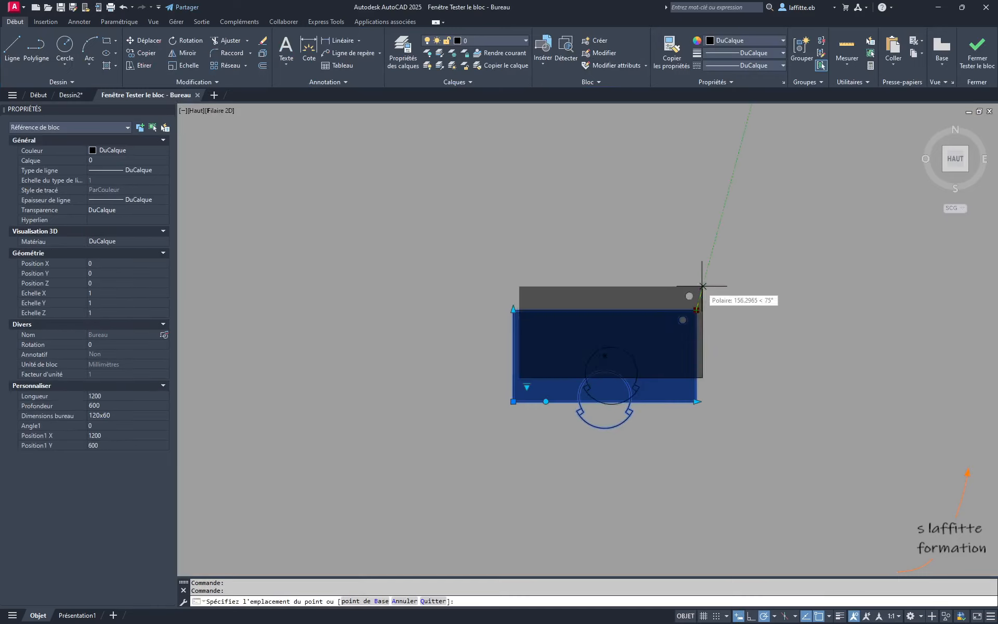
click(712, 249)
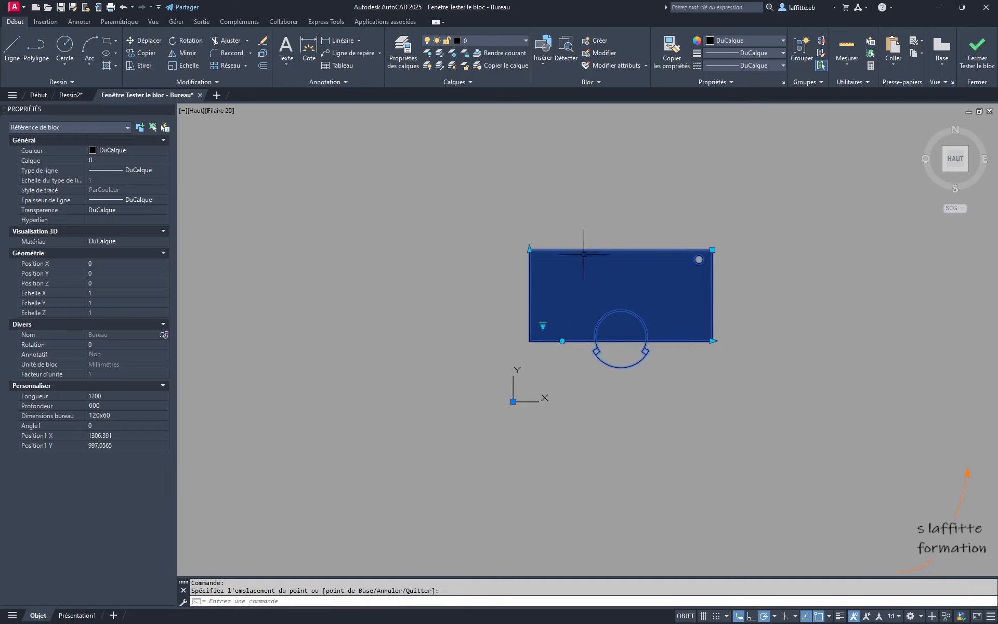
Step: Test the rotation grip by rotating the moved desk to 33° and back to 0°
scroll(595, 242, up, 2)
scroll(708, 334, up, 2)
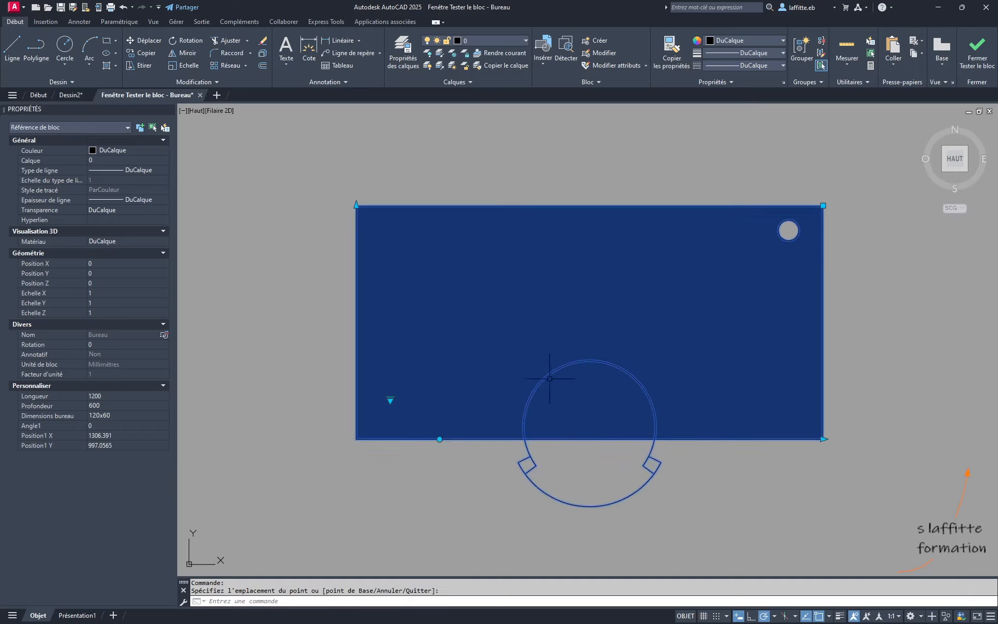
click(439, 439)
click(445, 382)
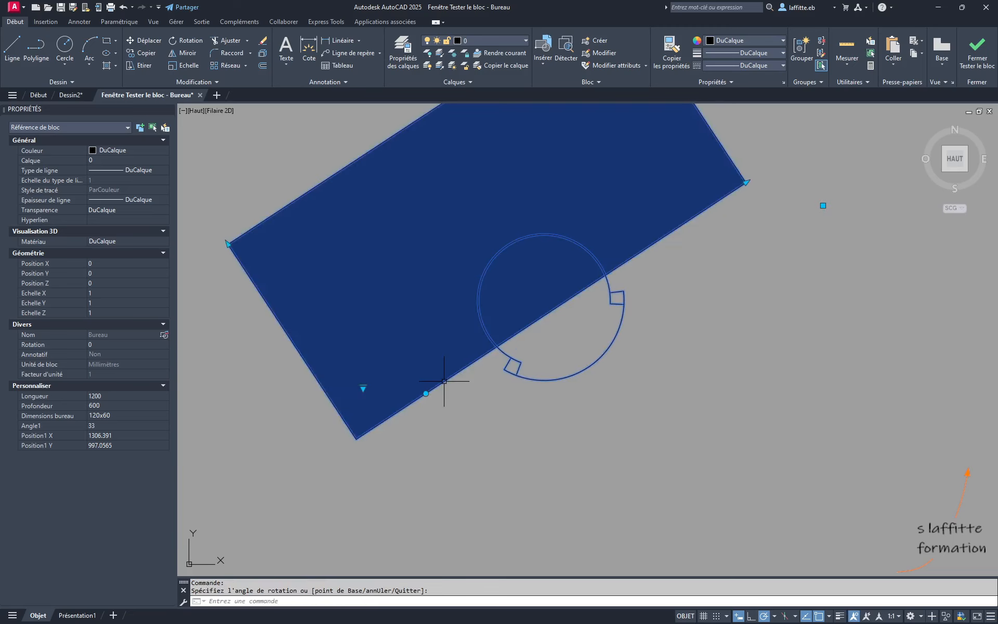
scroll(468, 409, down, 2)
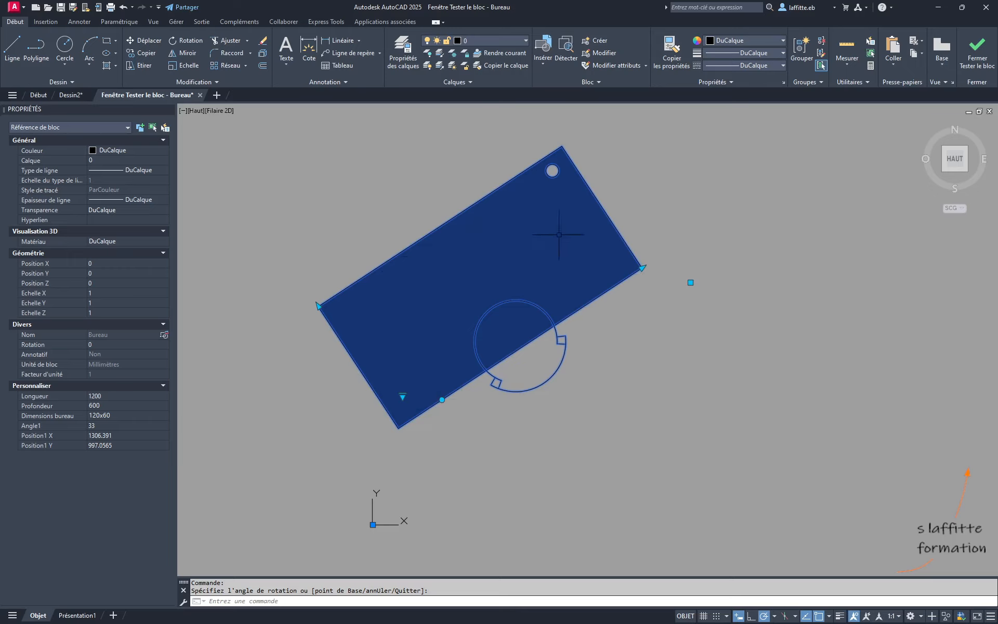
click(441, 399)
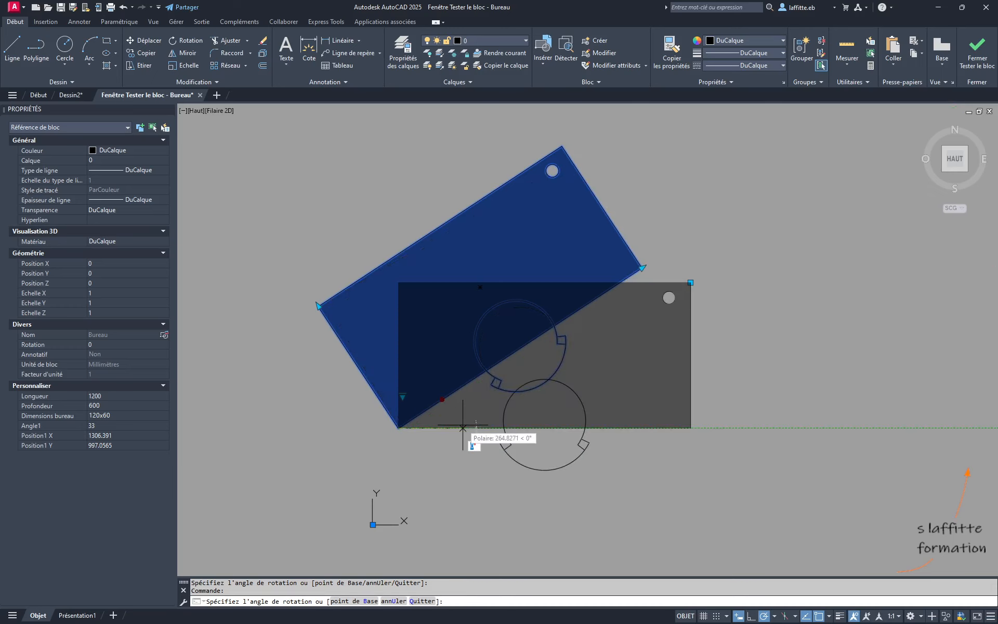
click(470, 432)
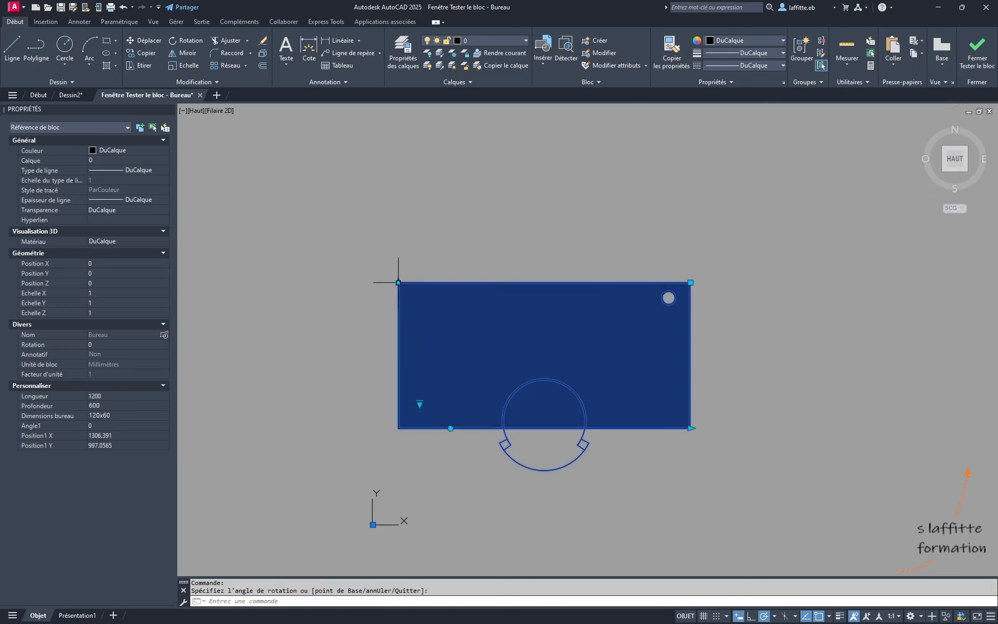
Step: Stretch the test desk to a depth of 800 and a length of 1400
click(396, 283)
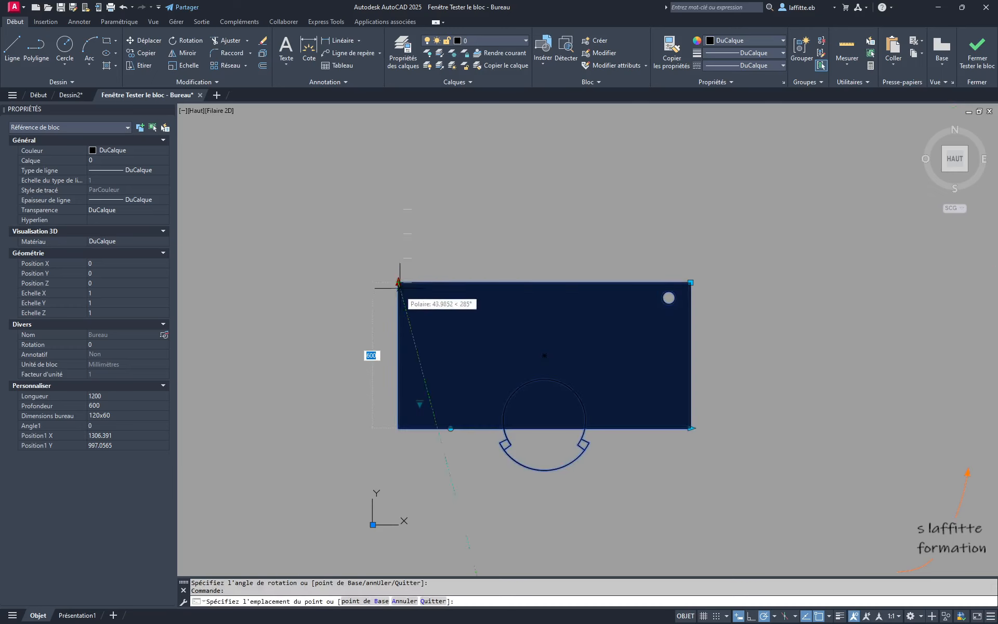
click(398, 235)
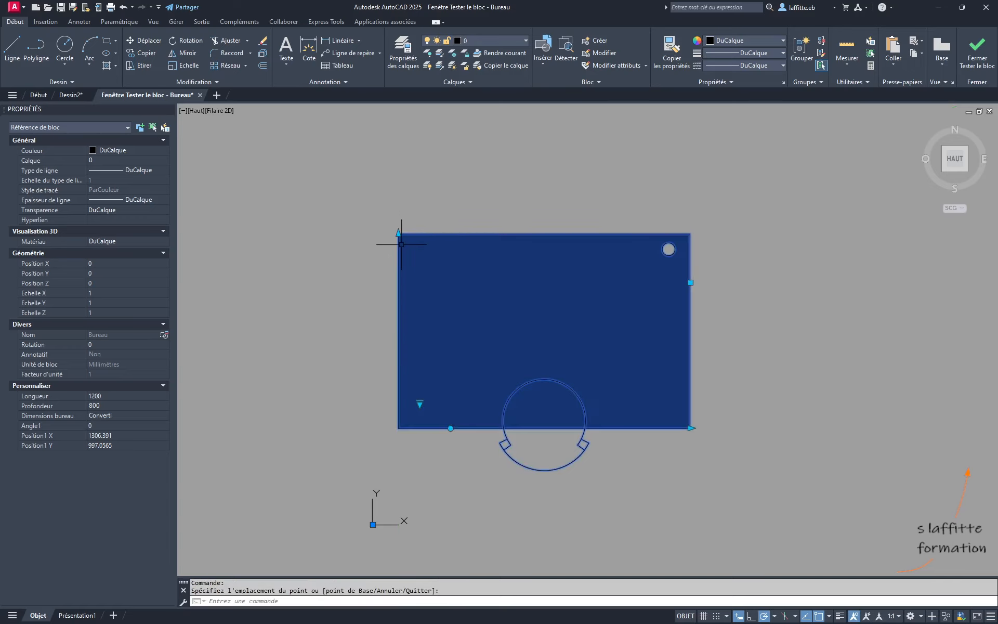
click(691, 428)
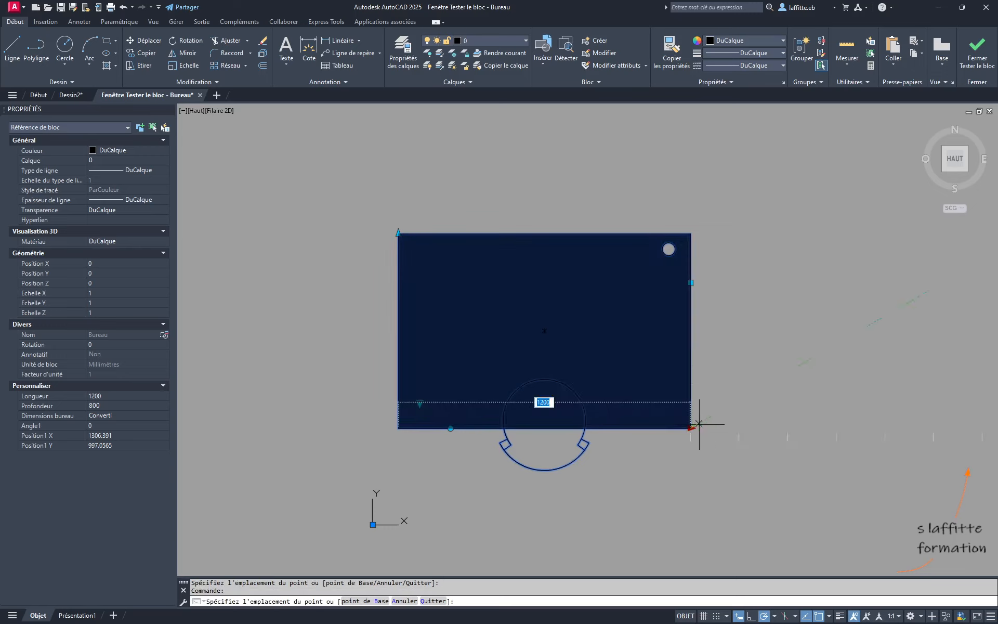
click(746, 420)
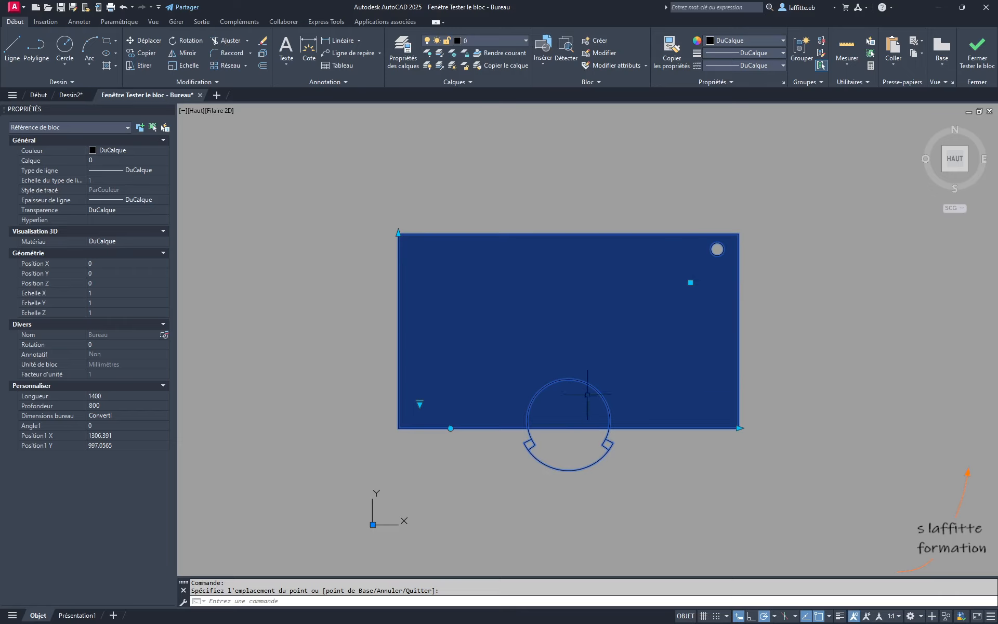
Step: Return the test desk to a length of 1200 and a depth of 600, and close the test window
click(739, 428)
click(700, 428)
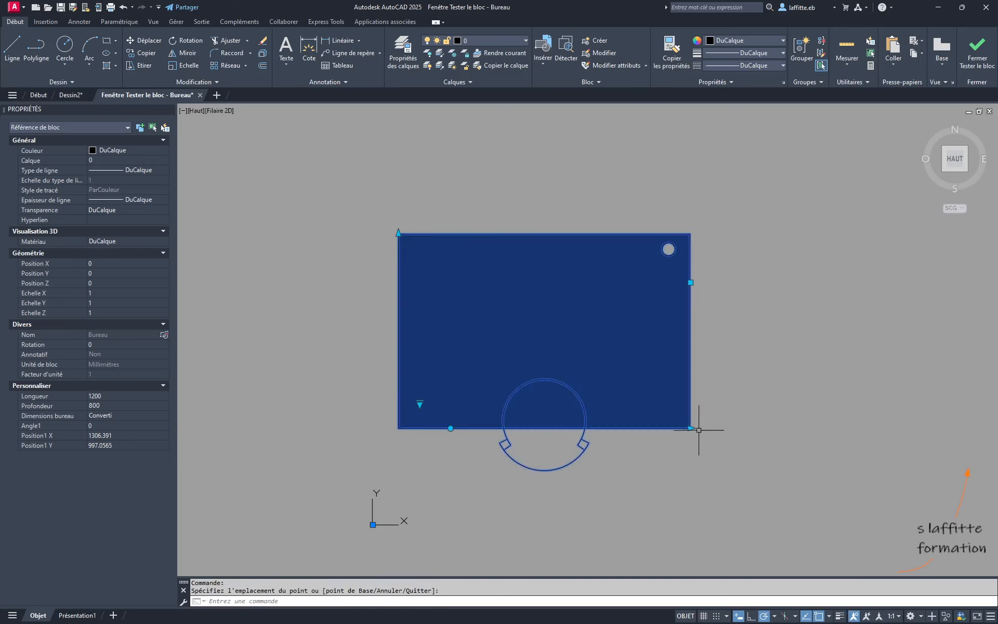
click(398, 233)
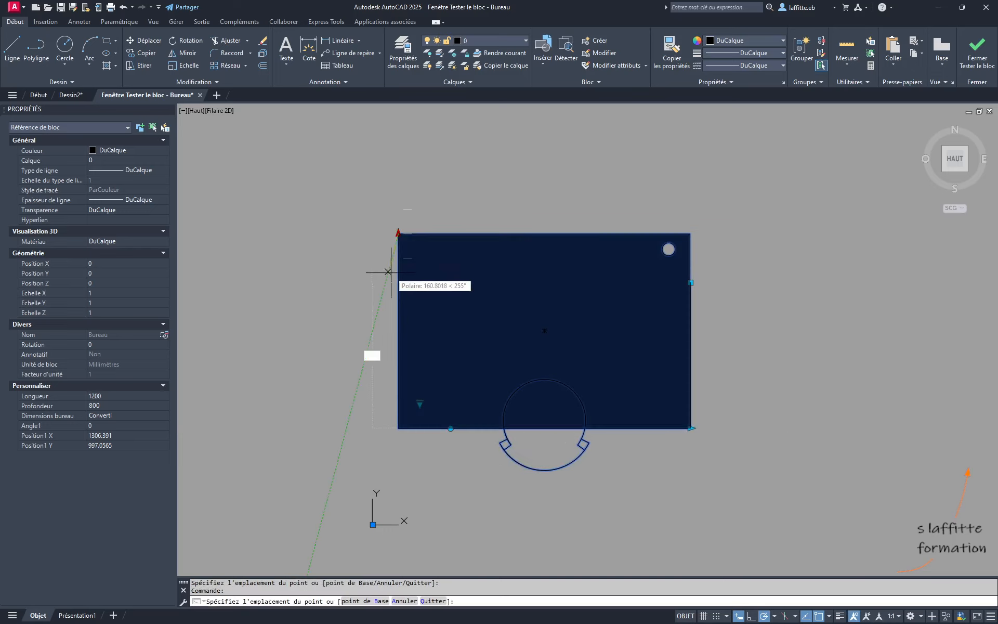
key(Return)
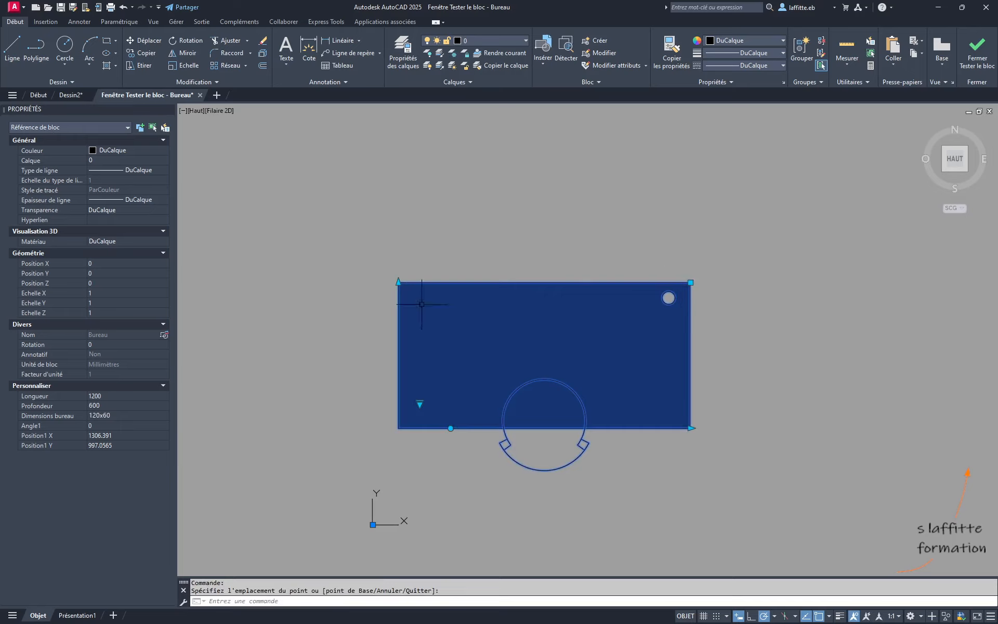
click(974, 54)
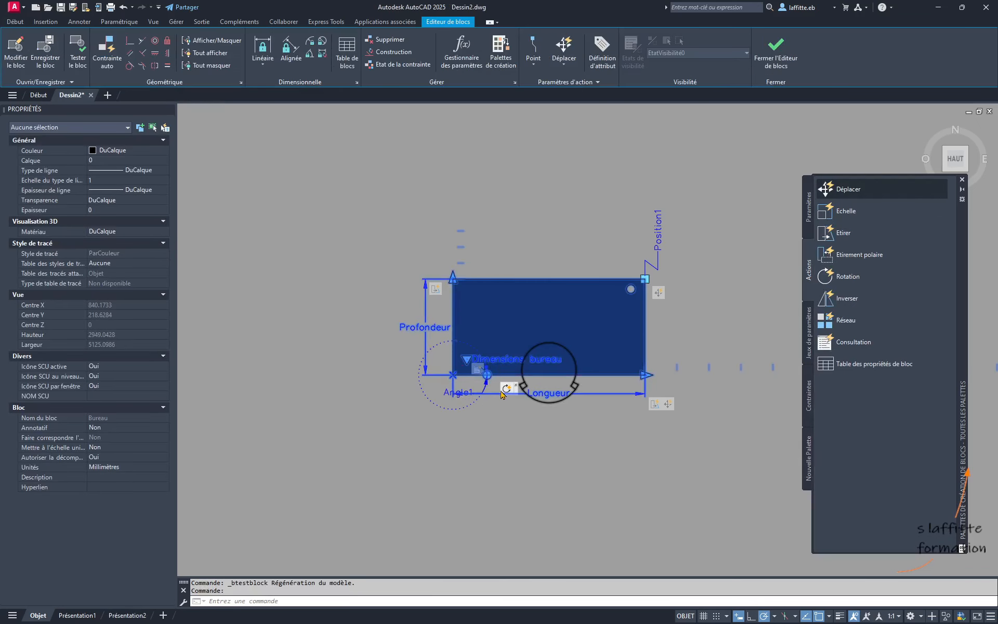
Step: Modify the rotation action's selection set to include the Position1 point parameter
right_click(506, 391)
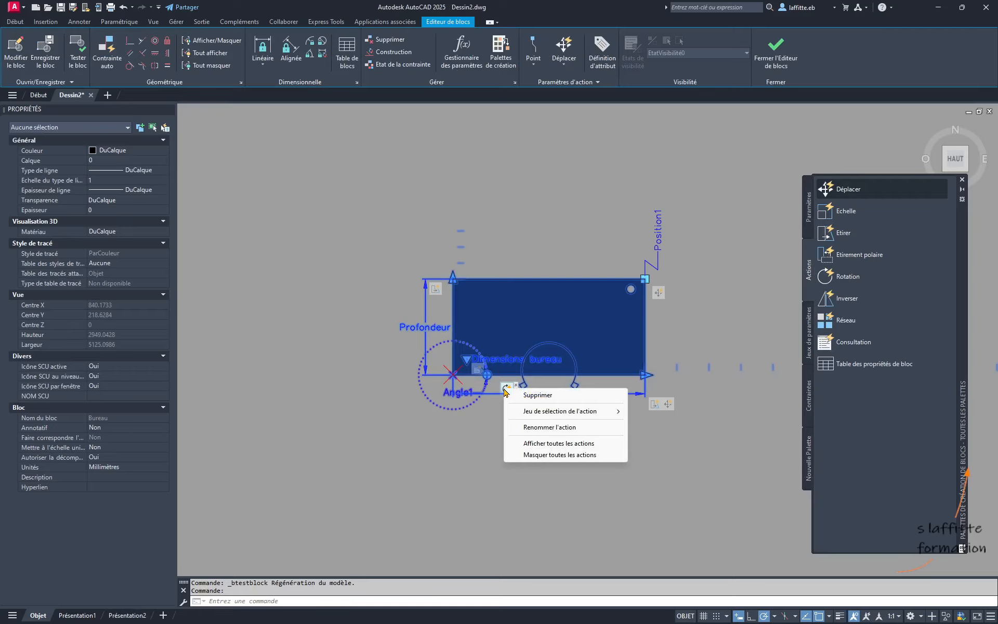
mouse_move(535, 414)
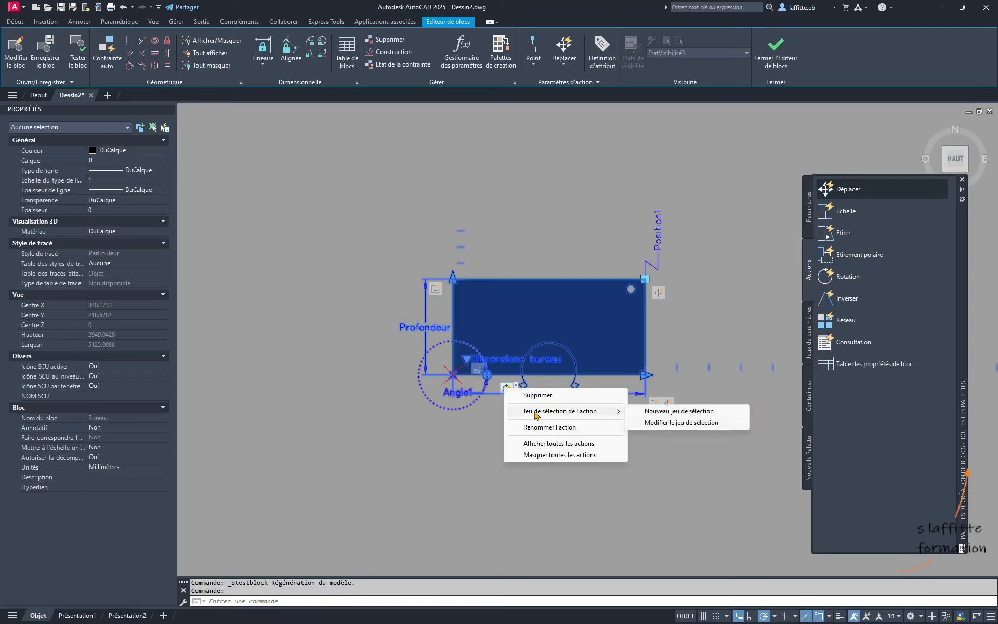
click(653, 423)
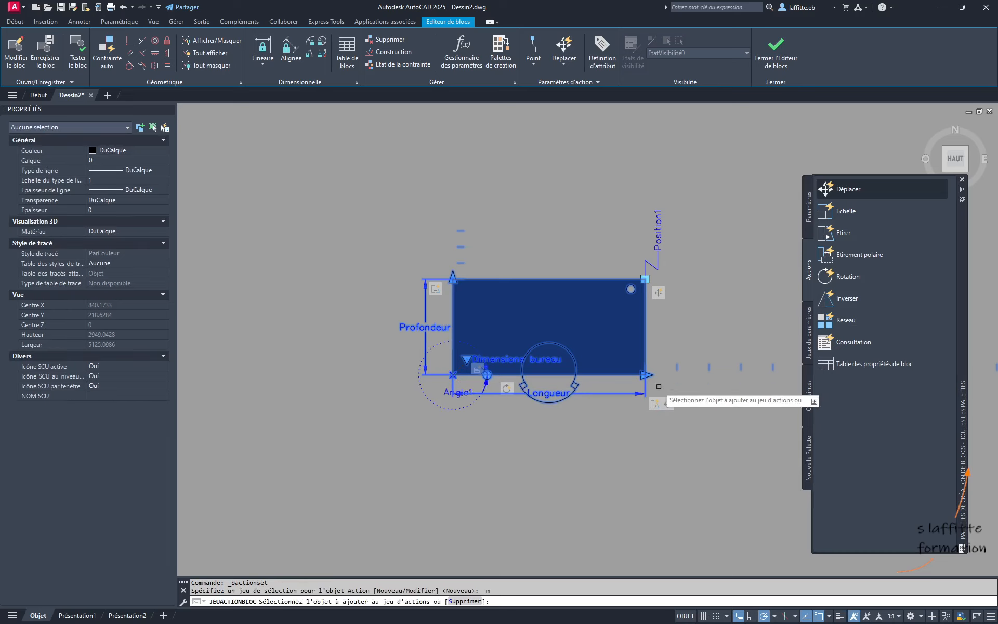
click(649, 275)
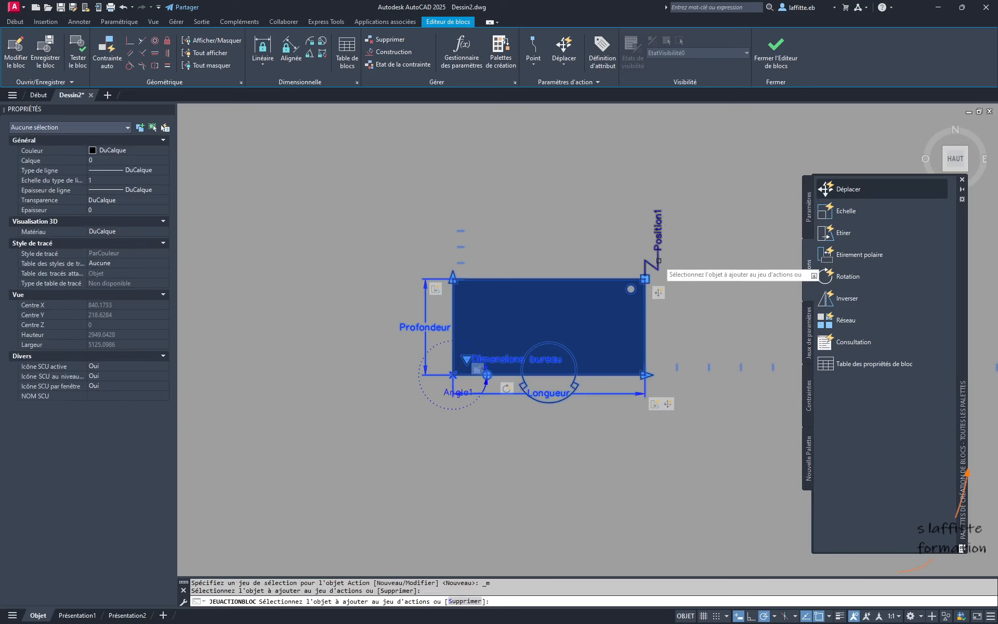
click(659, 260)
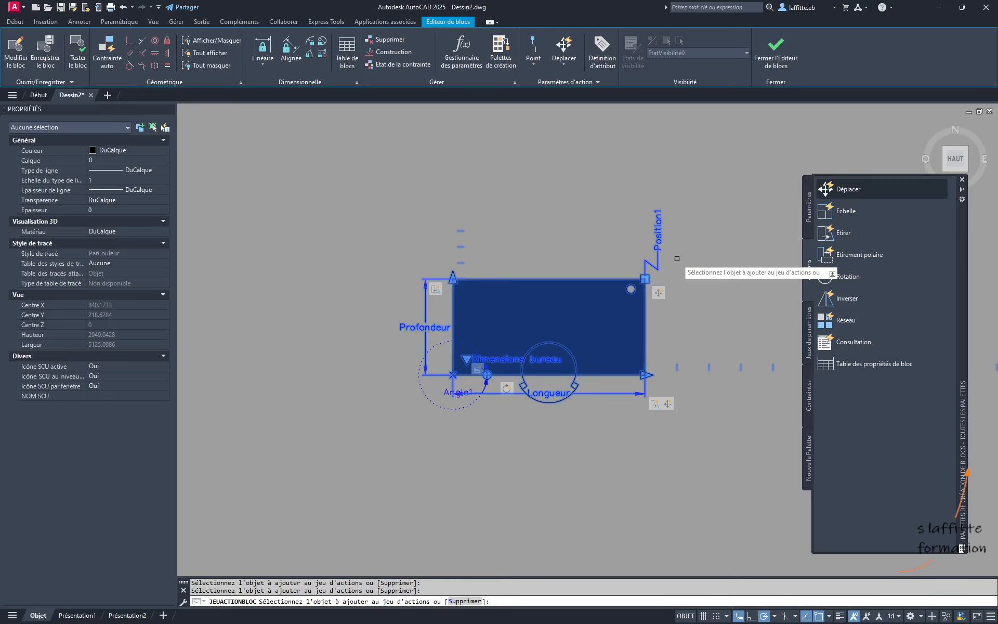
key(Return)
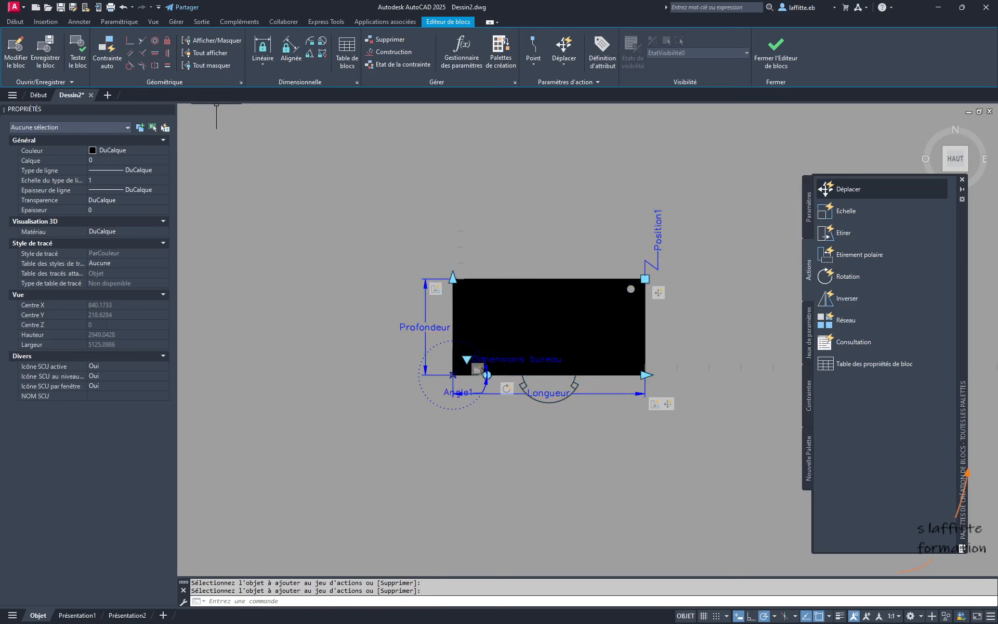
Step: Test the block by rotating the desk to 30° and back to 0°, and close the test window
click(78, 62)
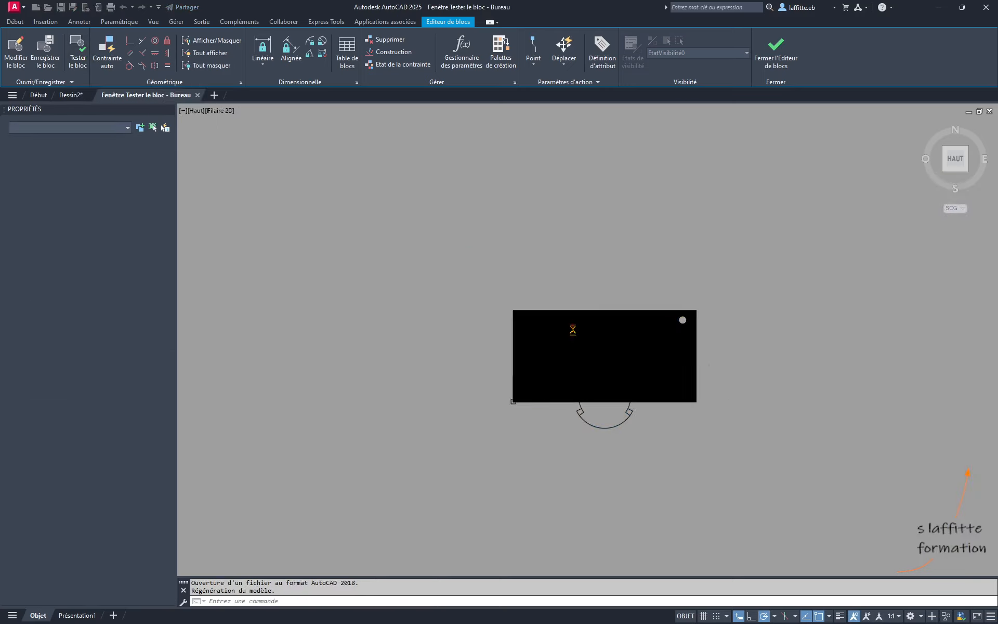
scroll(676, 356, up, 2)
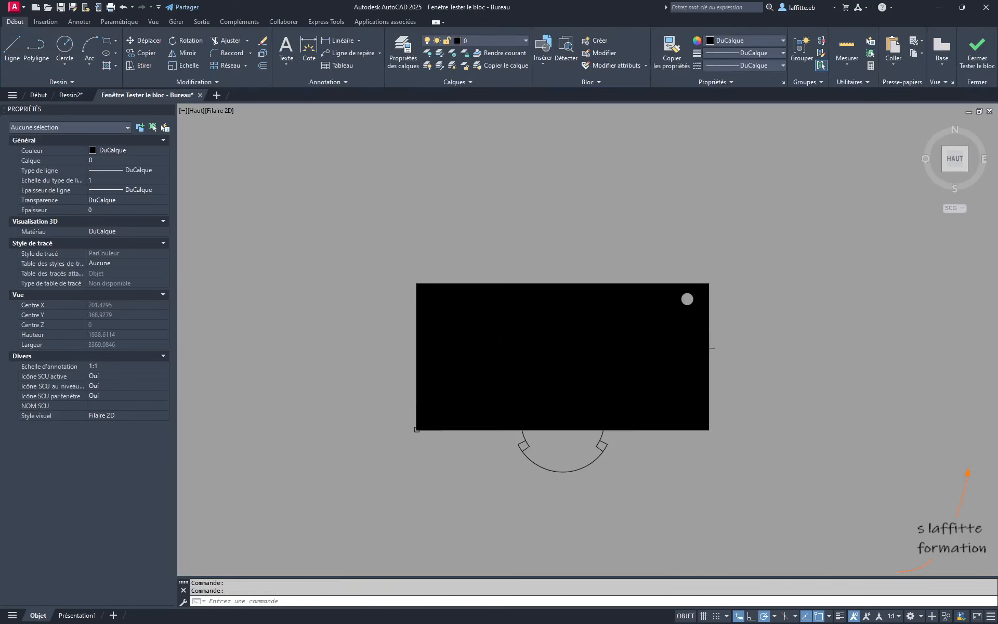
click(706, 319)
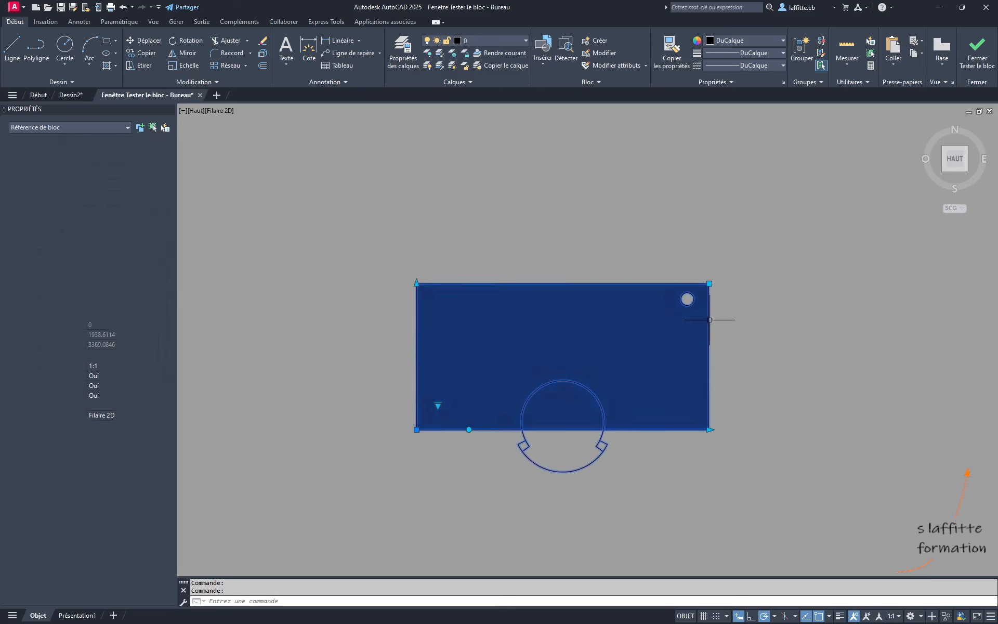
click(468, 429)
click(481, 387)
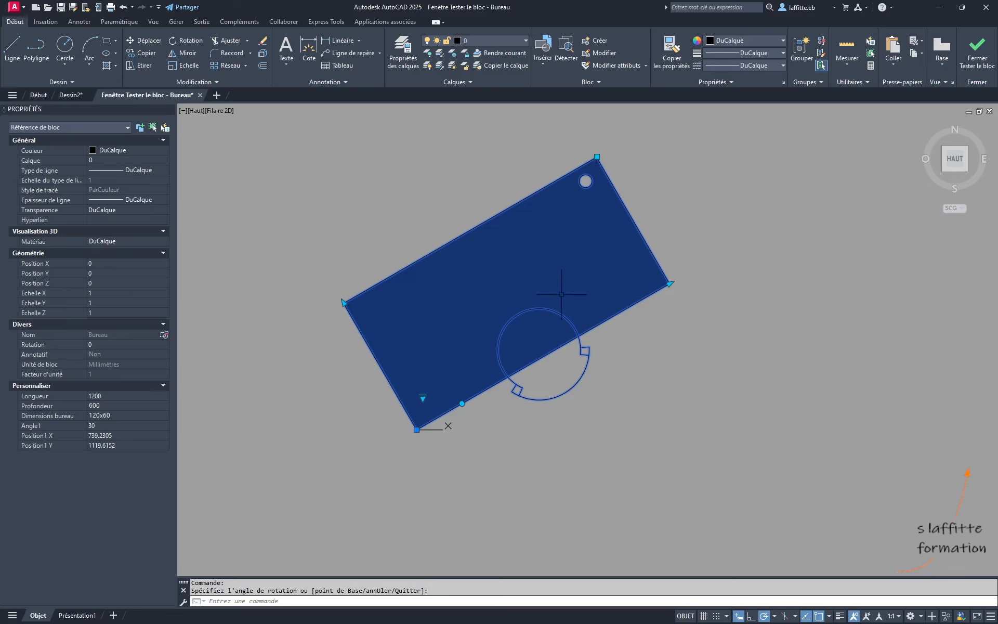
middle_drag(562, 295, 576, 333)
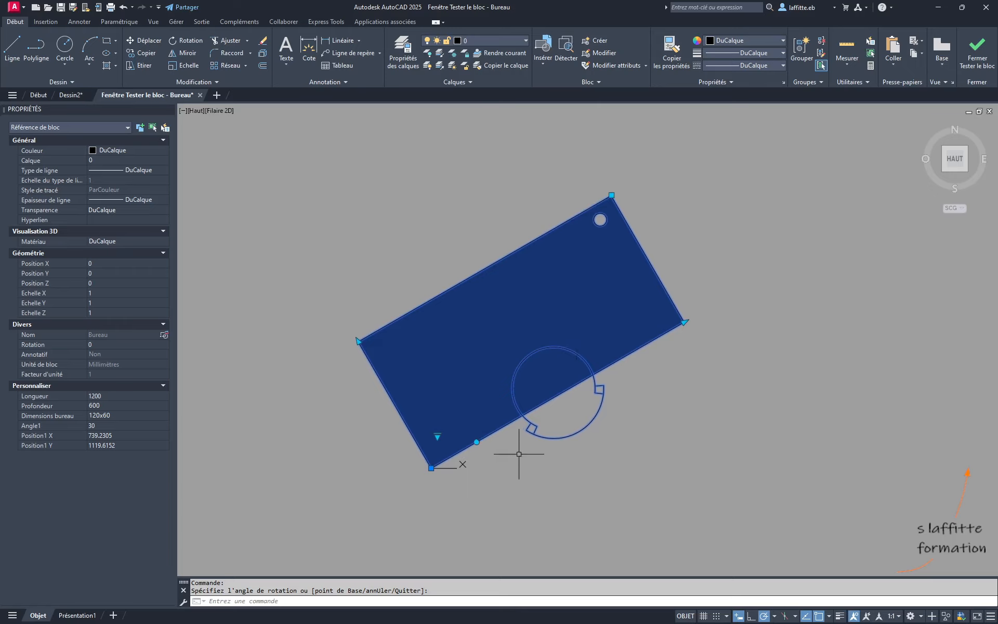
click(476, 442)
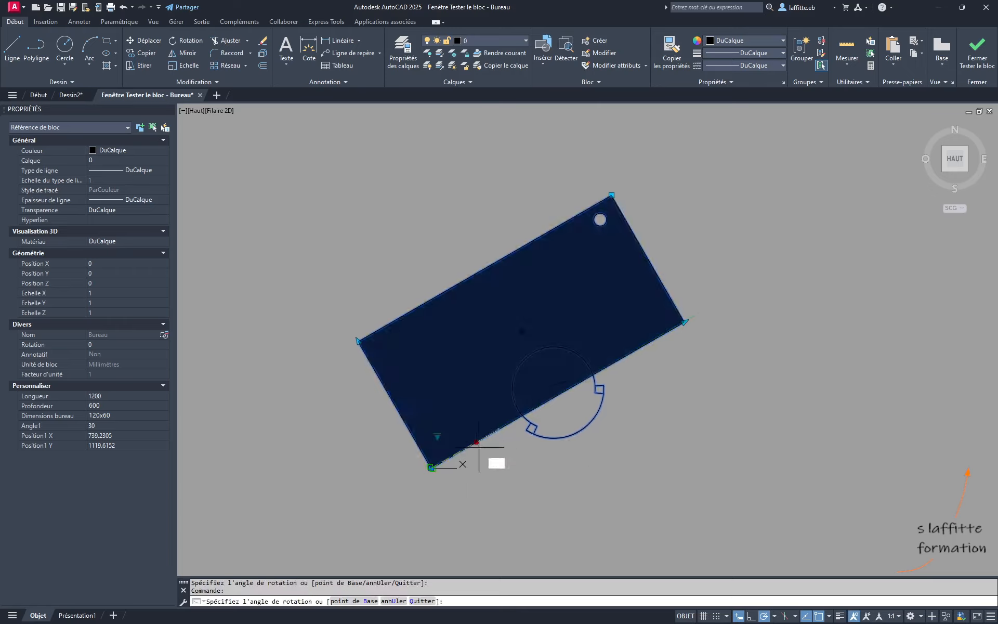
click(486, 464)
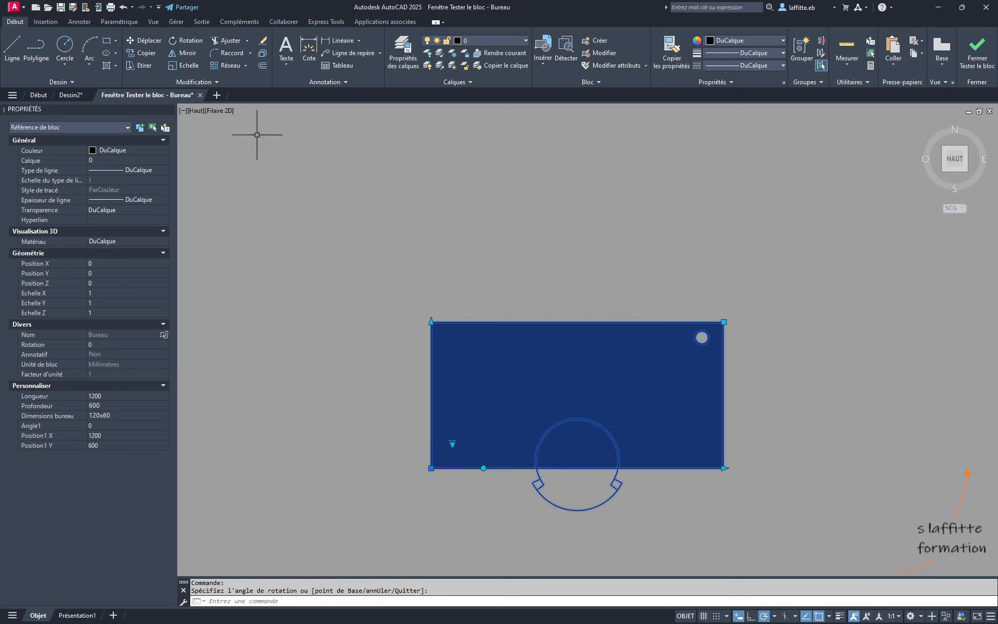
click(976, 51)
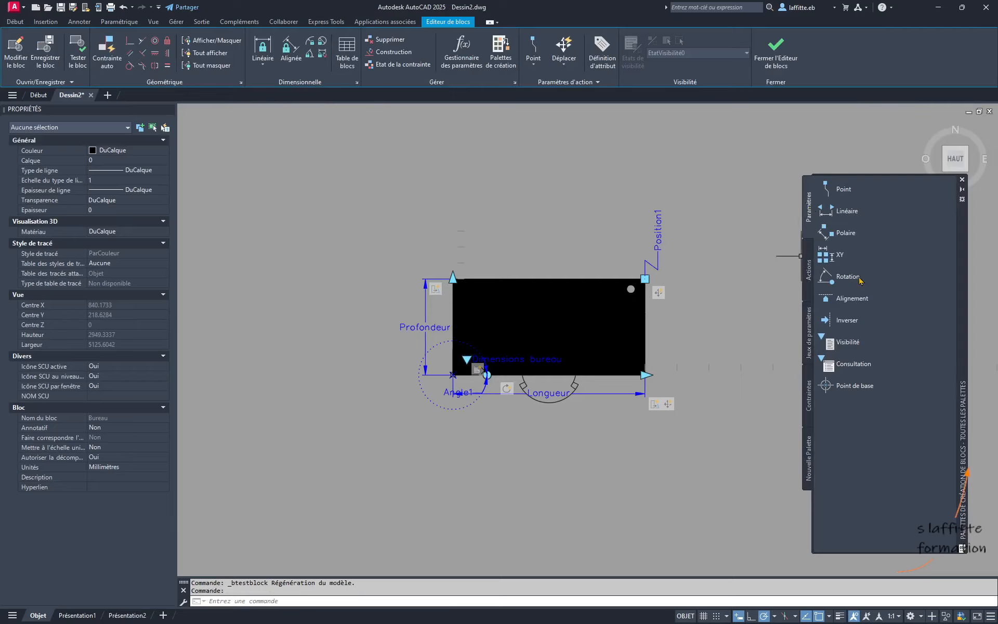
Step: Display the actions available for the desk block's parameters
click(808, 269)
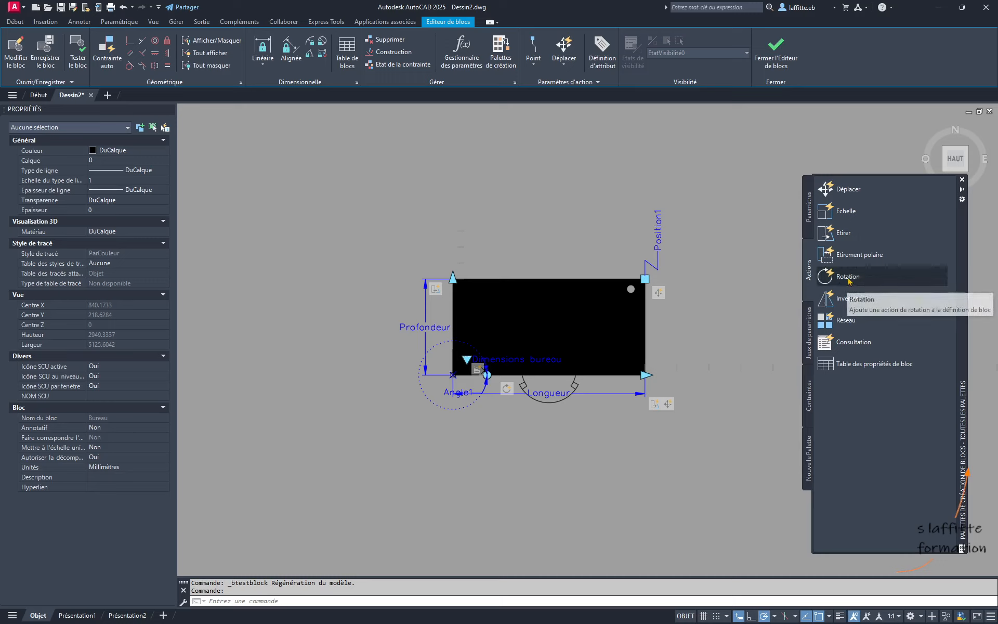